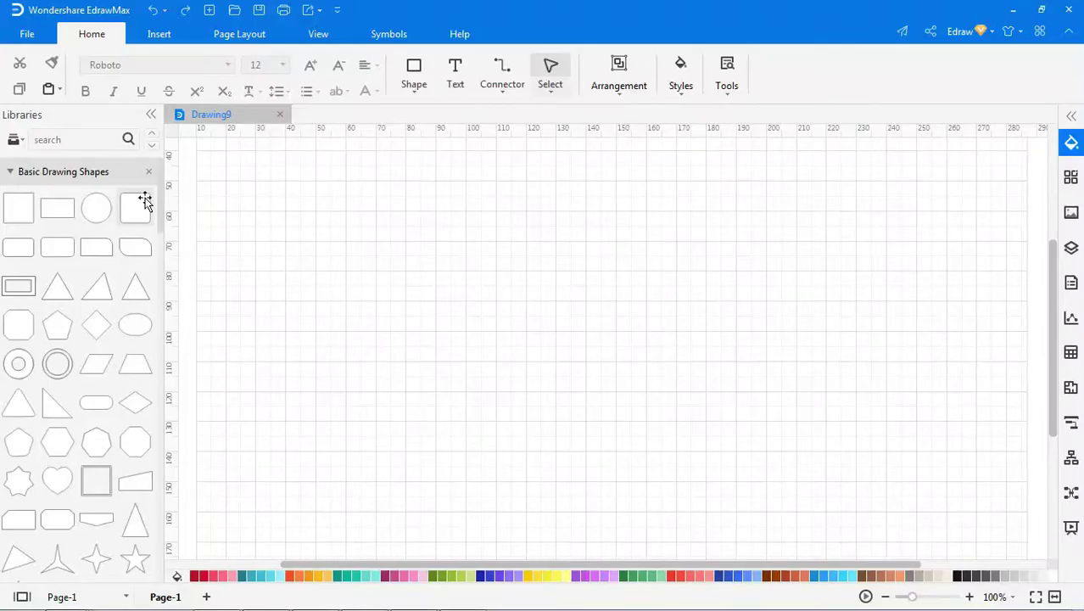
Drag a rounded square from Basic Drawing Shapes onto the Drawing9 canvas.
mouse_move(140, 204)
left_mouse_down()
mouse_move(415, 290)
mouse_move(573, 301)
left_mouse_up()
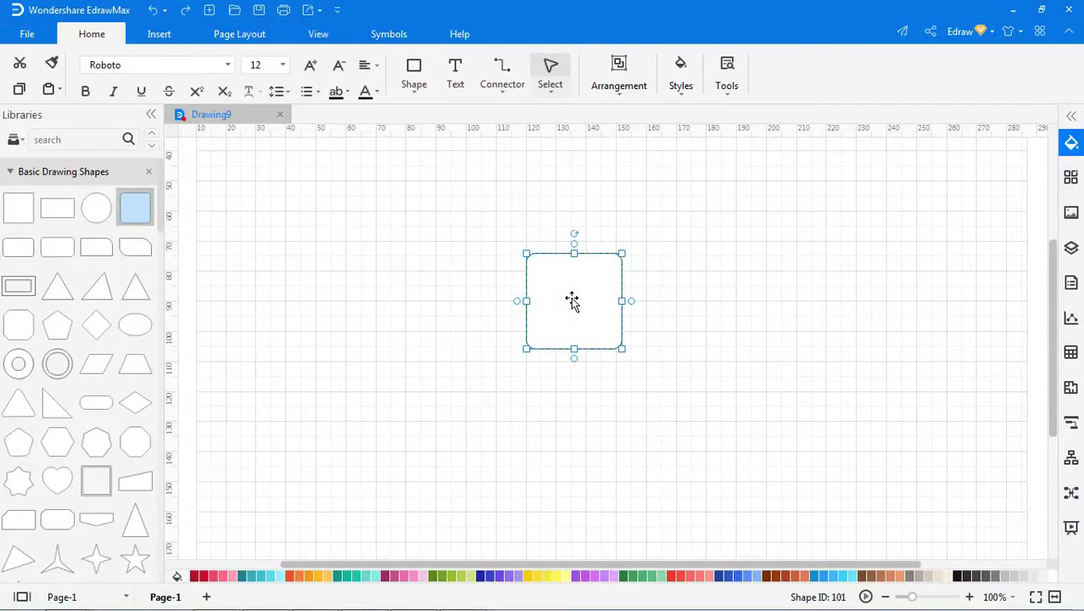
Add Hyperlink1 to the square, targeting shape 101 in the current document at 150% zoom.
right_click(573, 301)
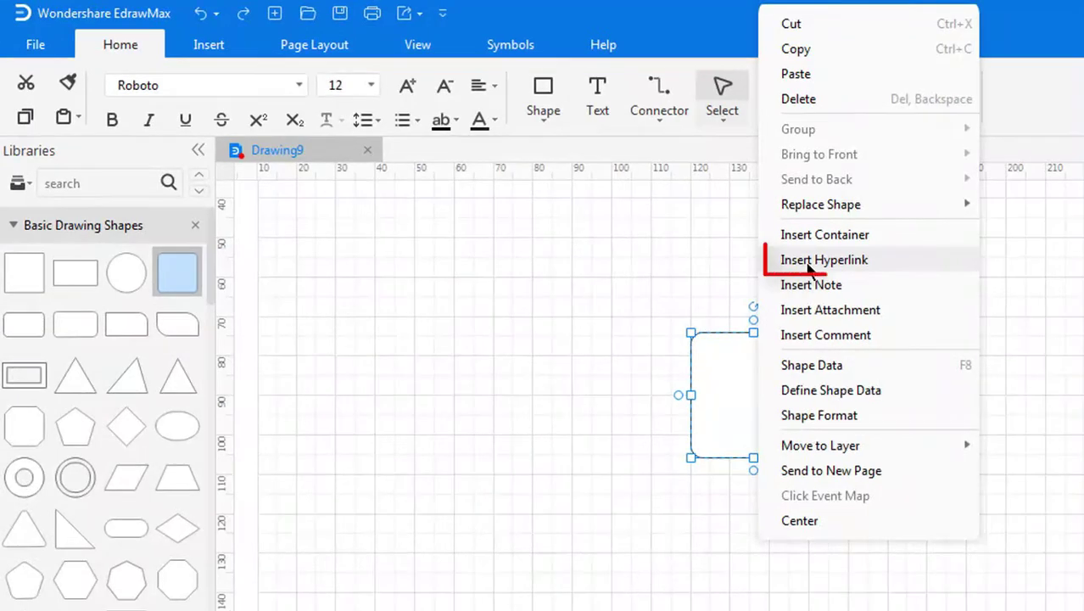
left_click(811, 263)
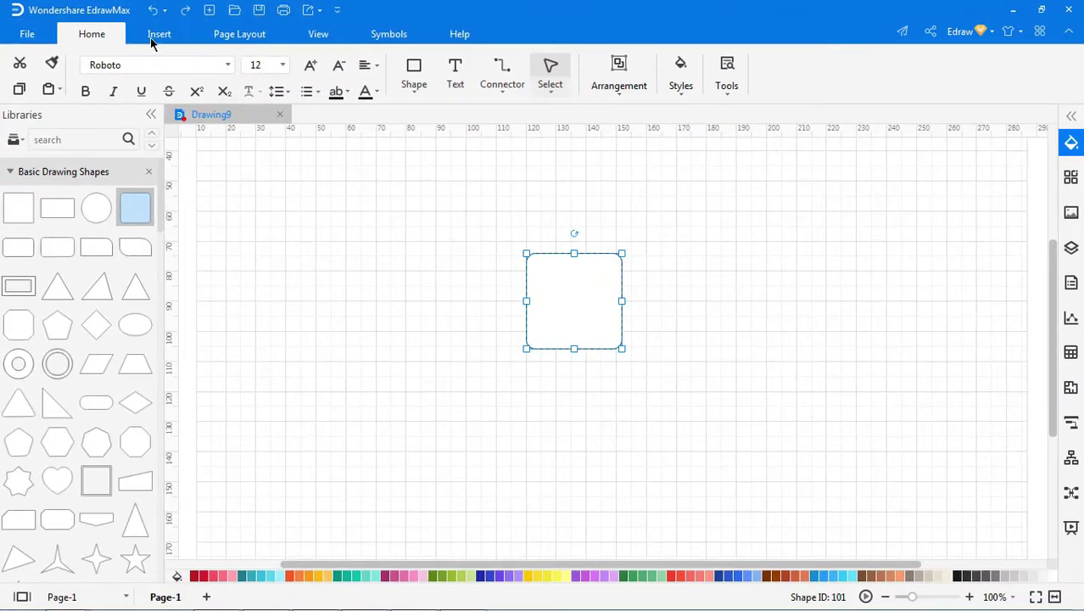
left_click(150, 37)
left_click(543, 72)
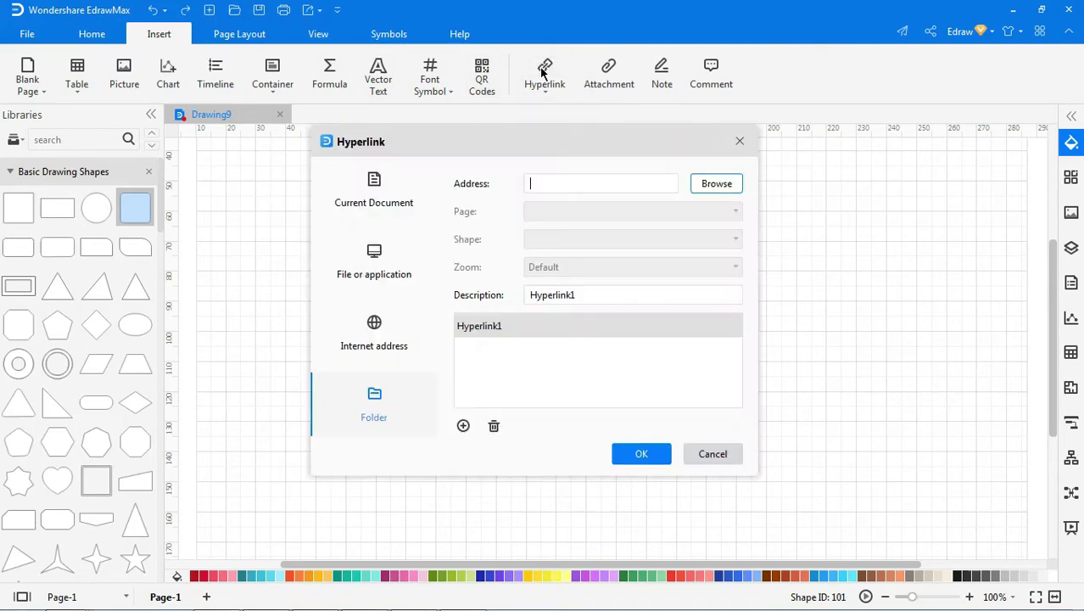
left_click(378, 192)
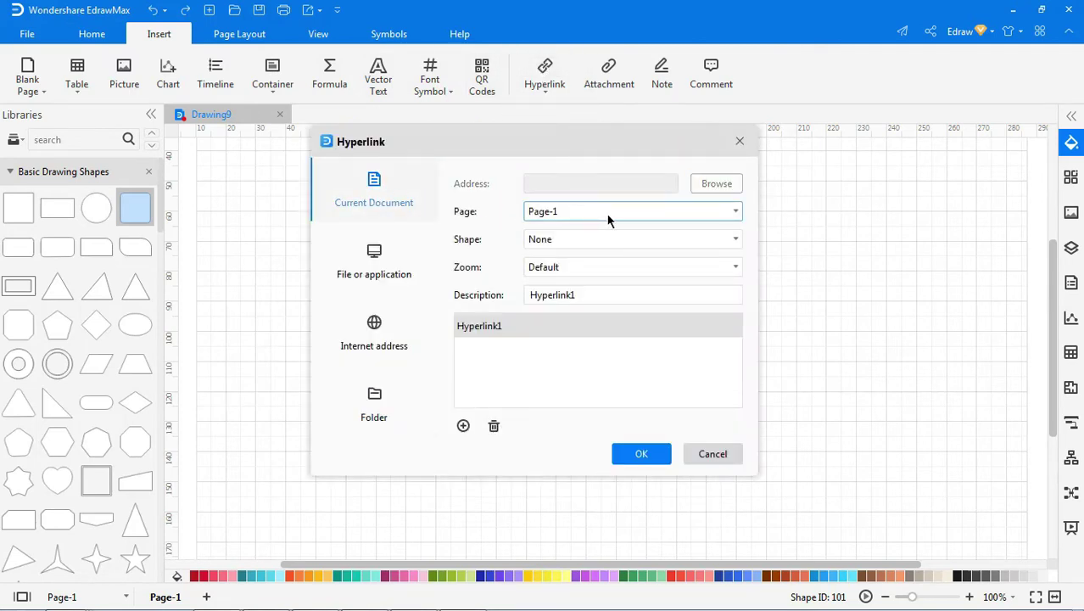
left_click(603, 239)
left_click(588, 296)
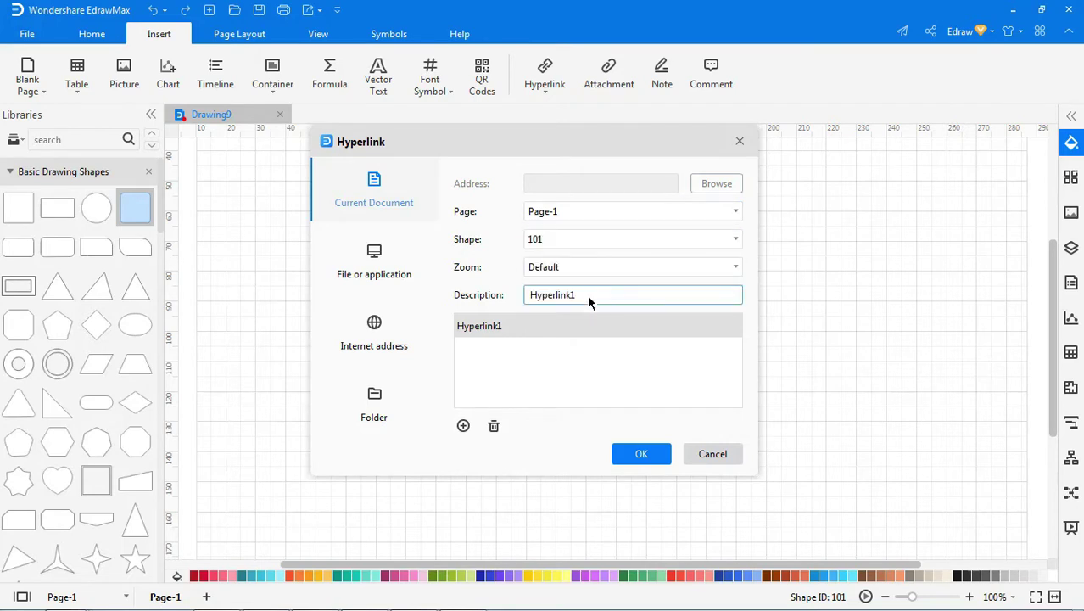
left_click(592, 270)
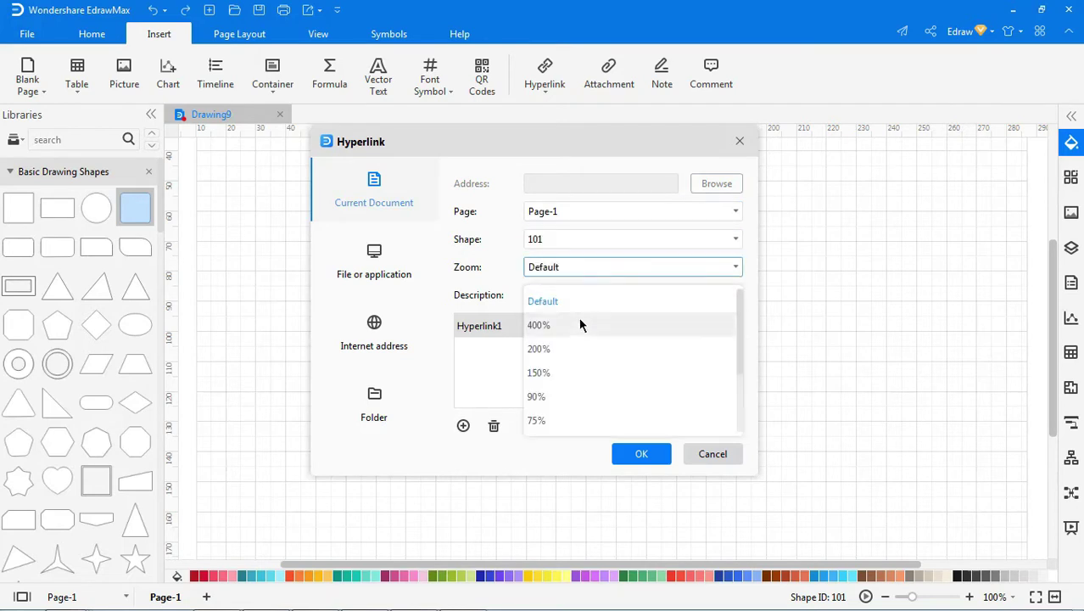
left_click(551, 375)
left_click(645, 452)
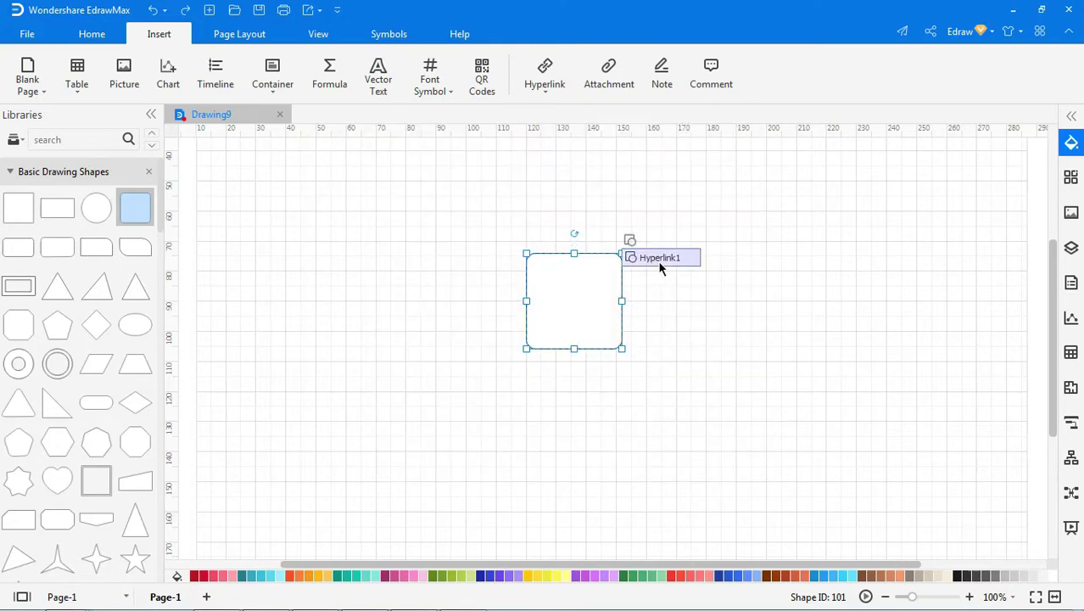
Follow Hyperlink1 to test it, then remove that hyperlink from the rounded square.
left_click(660, 262)
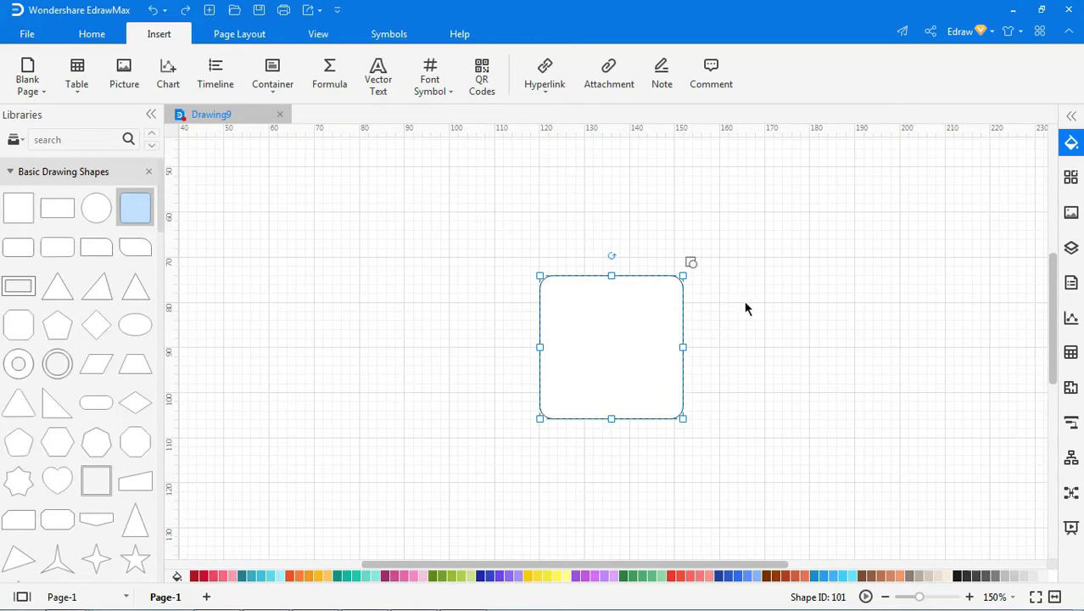
right_click(692, 264)
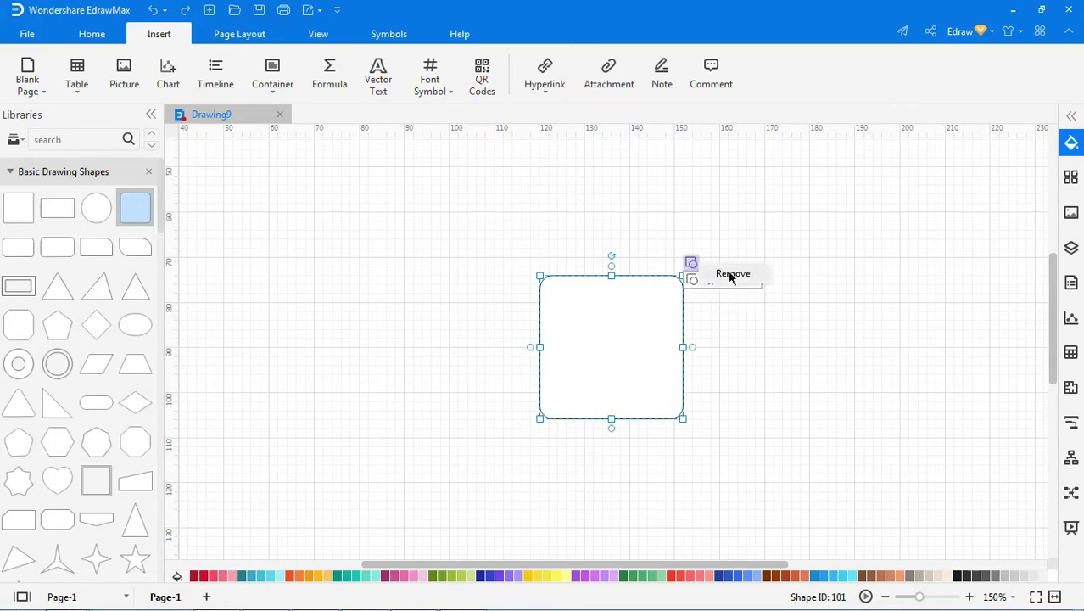
left_click(728, 272)
left_click(740, 325)
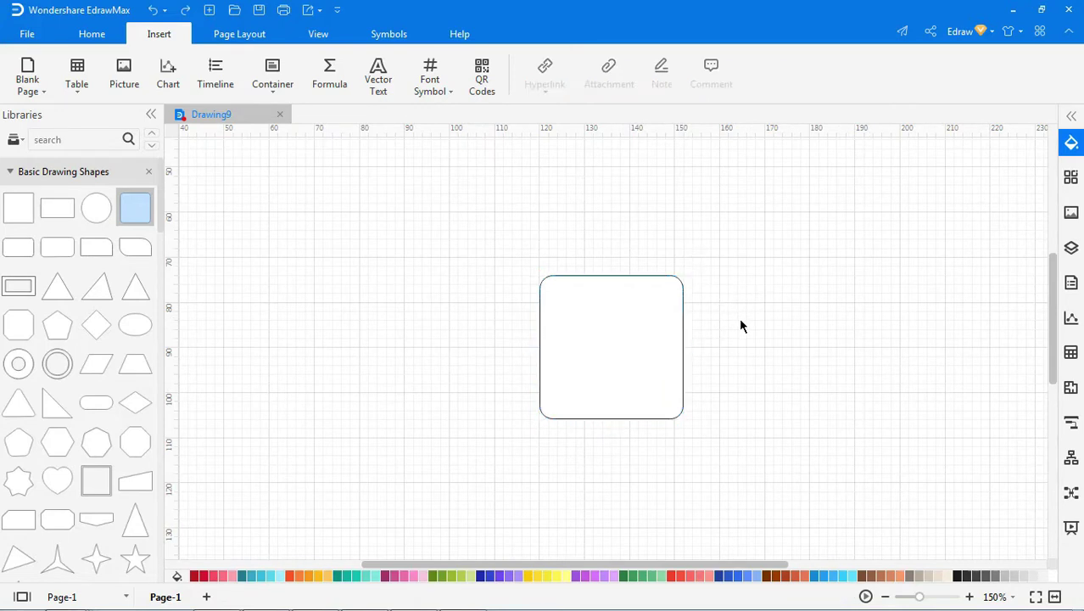
left_click(674, 327)
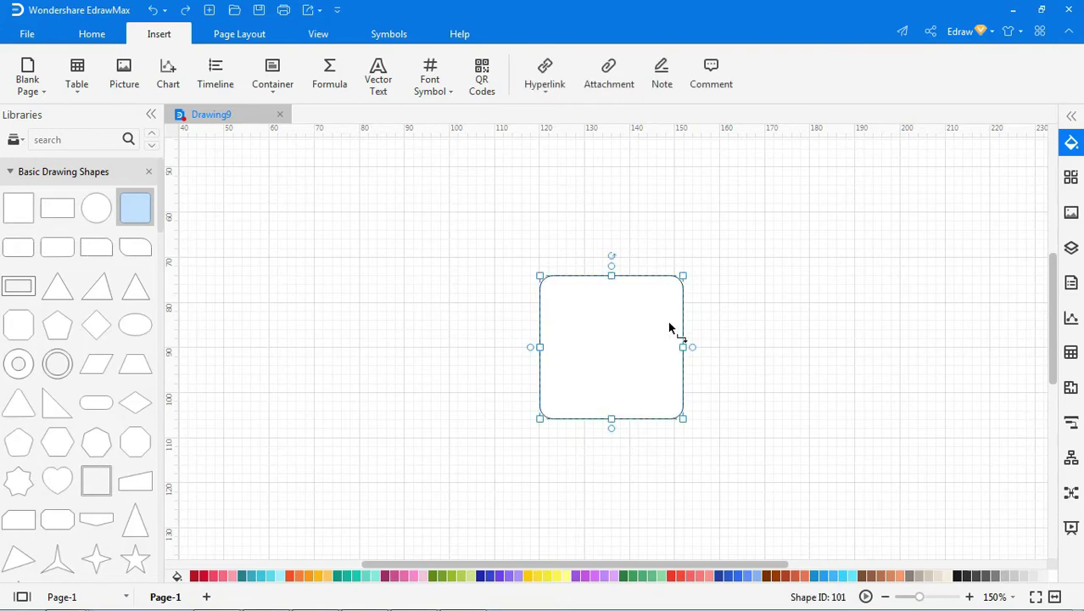
left_click(545, 72)
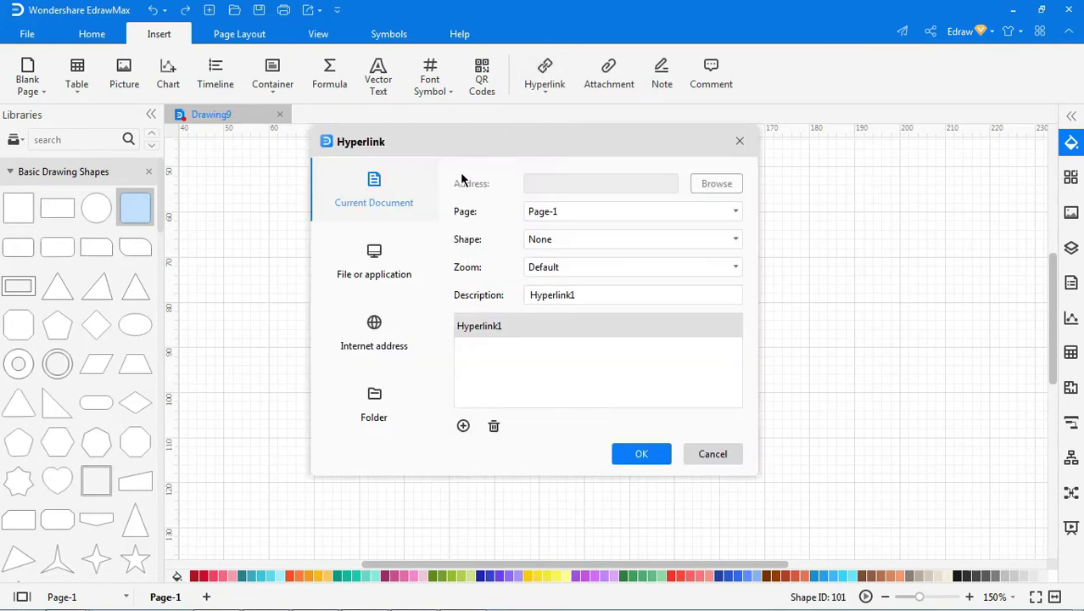
left_click(390, 263)
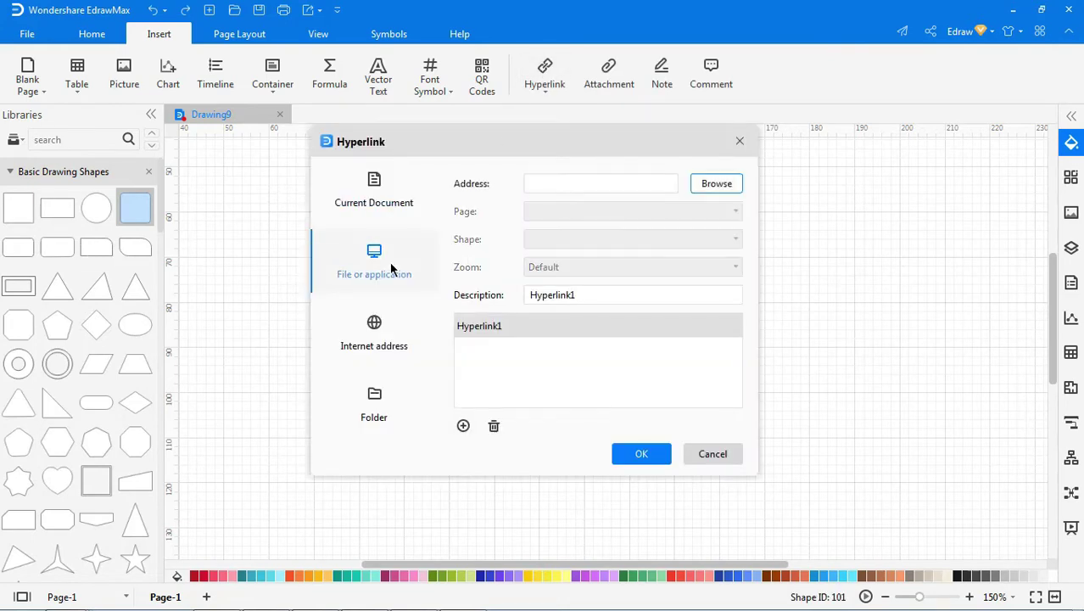
left_click(704, 188)
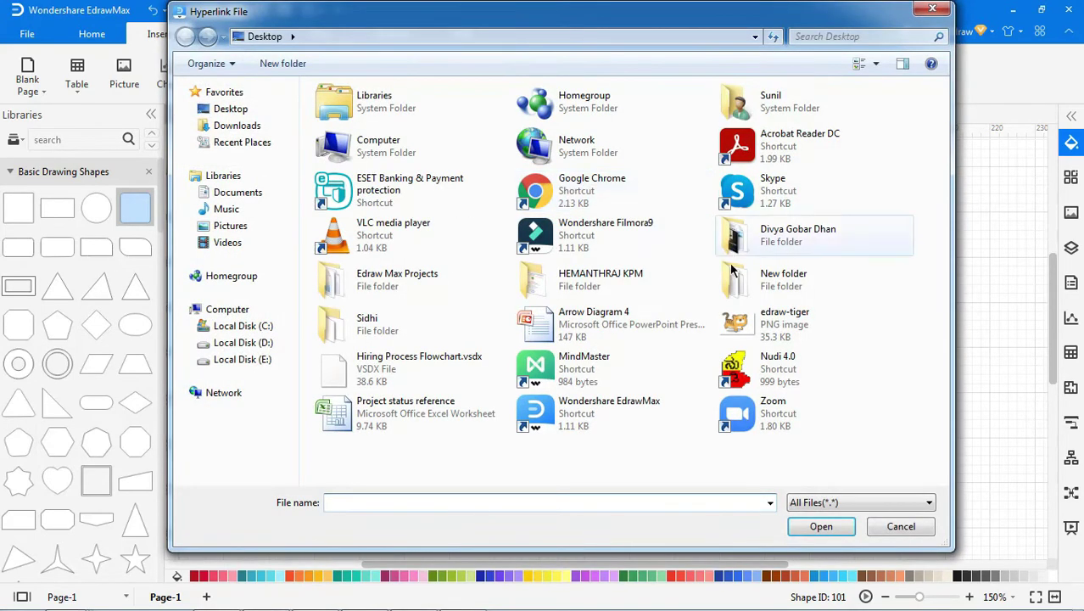
left_click(758, 321)
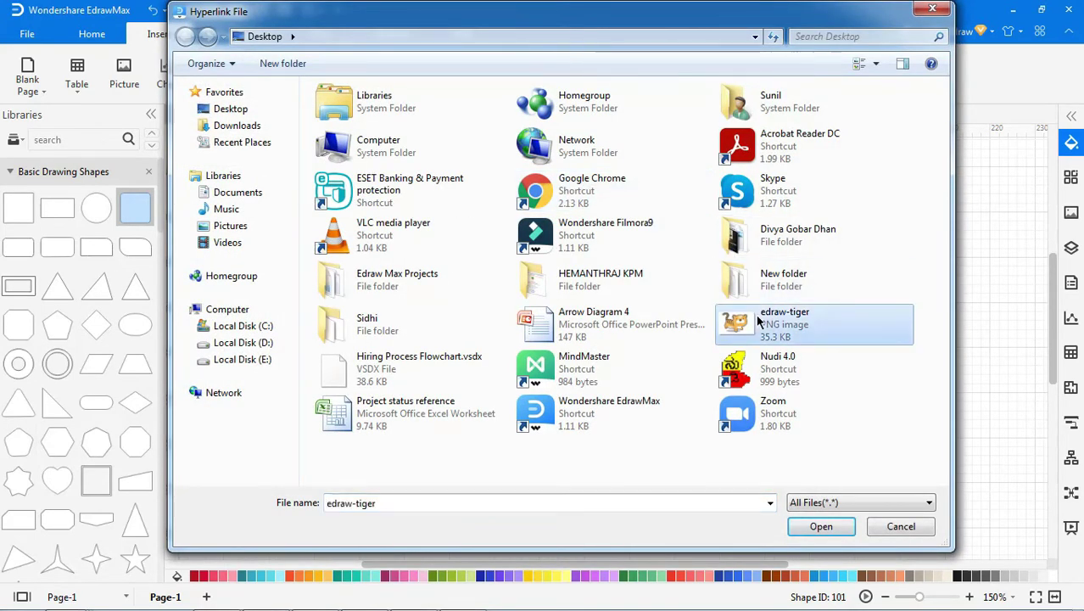
left_click(820, 527)
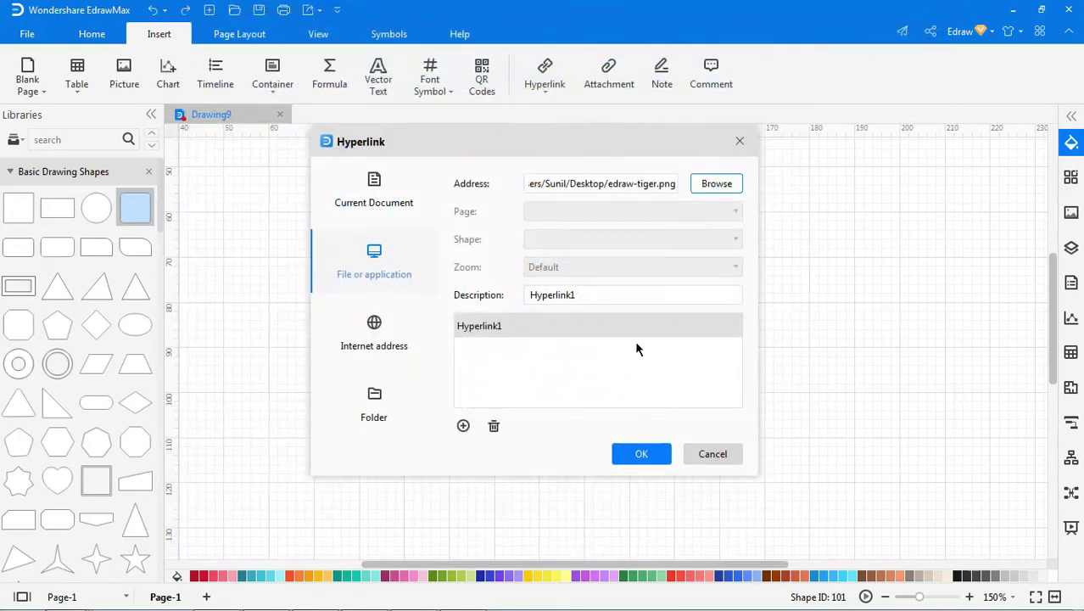
left_click(550, 295)
double_click(550, 295)
type("T")
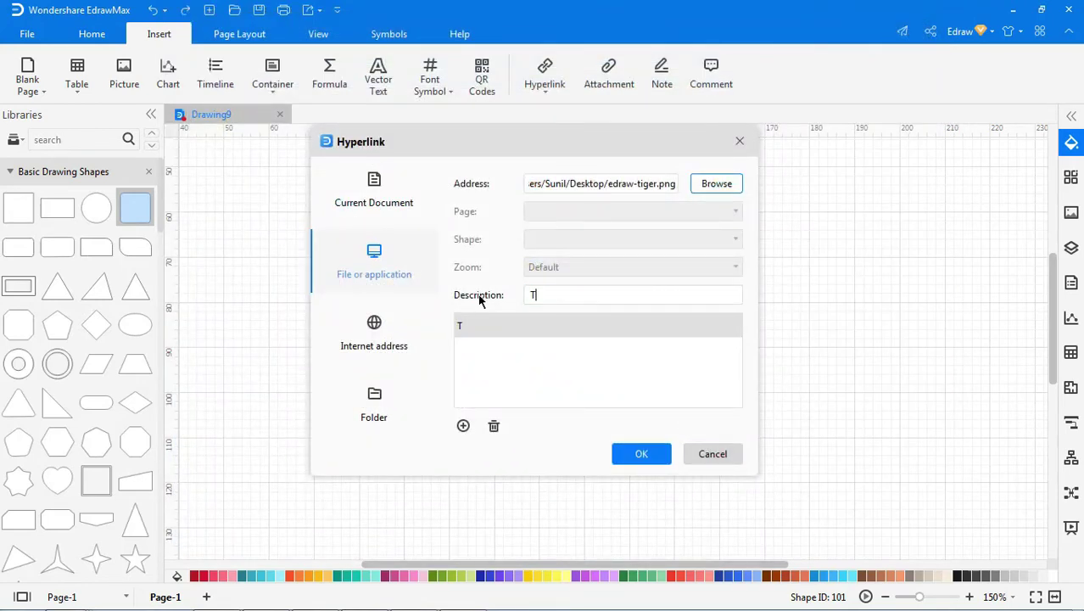
type("iger")
left_click(643, 454)
mouse_move(693, 267)
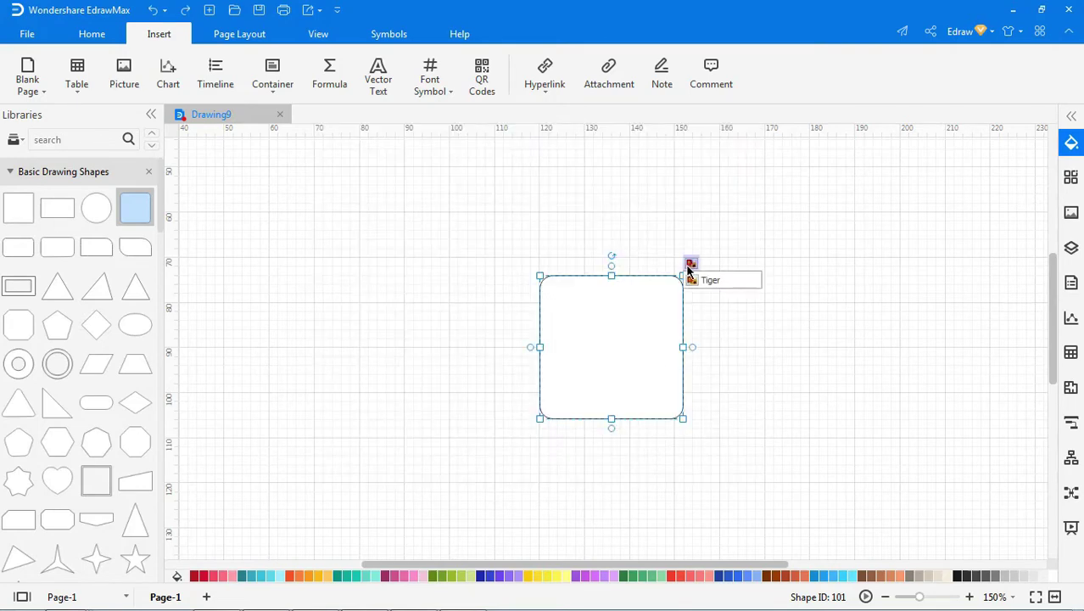
left_click(714, 283)
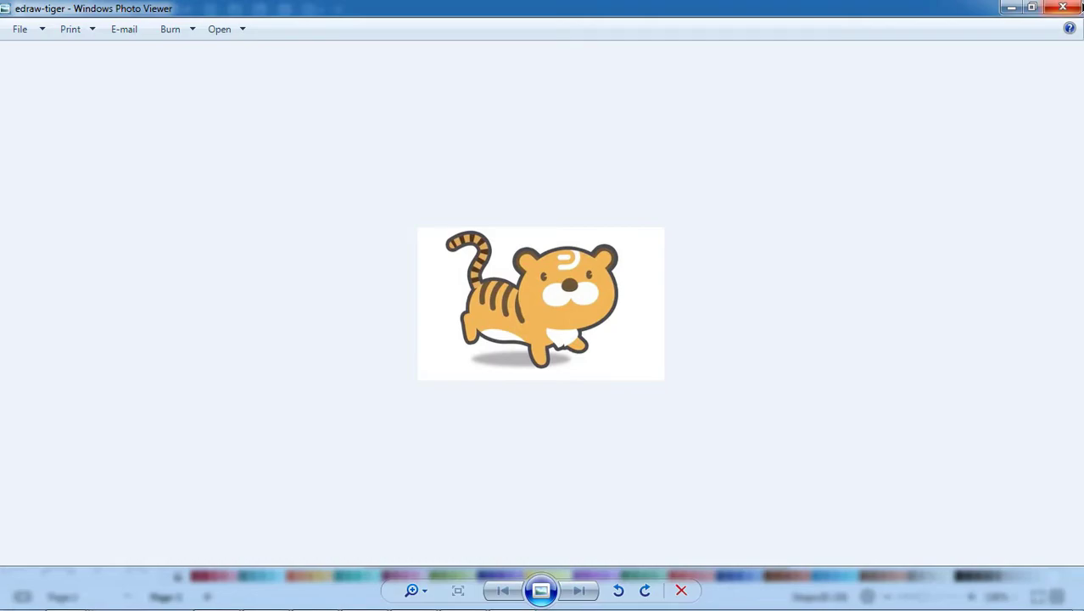
left_click(1063, 8)
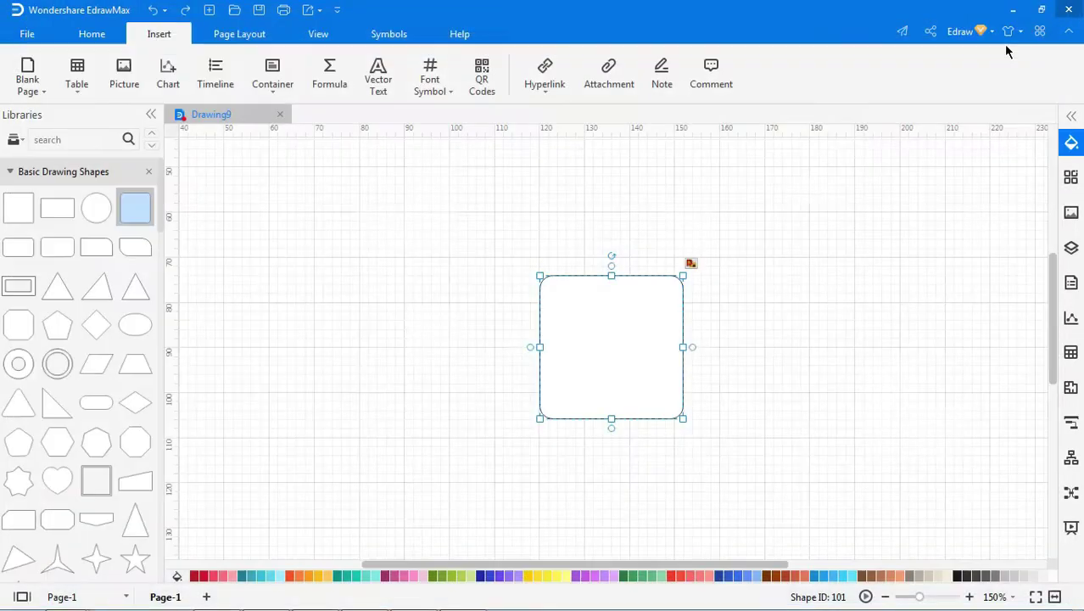
right_click(693, 266)
left_click(717, 278)
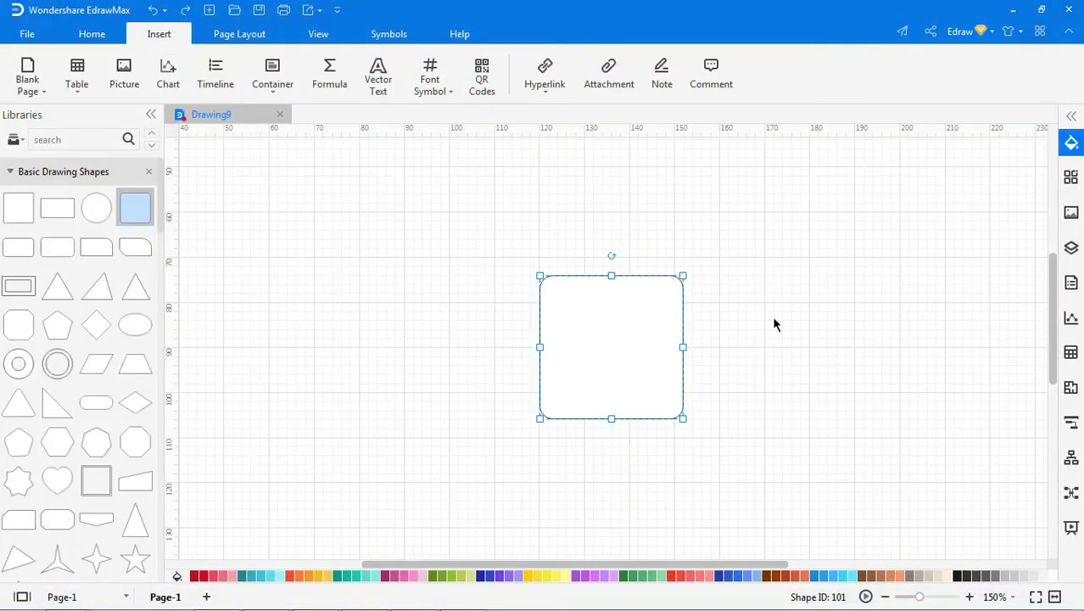
left_click(774, 324)
left_click(653, 308)
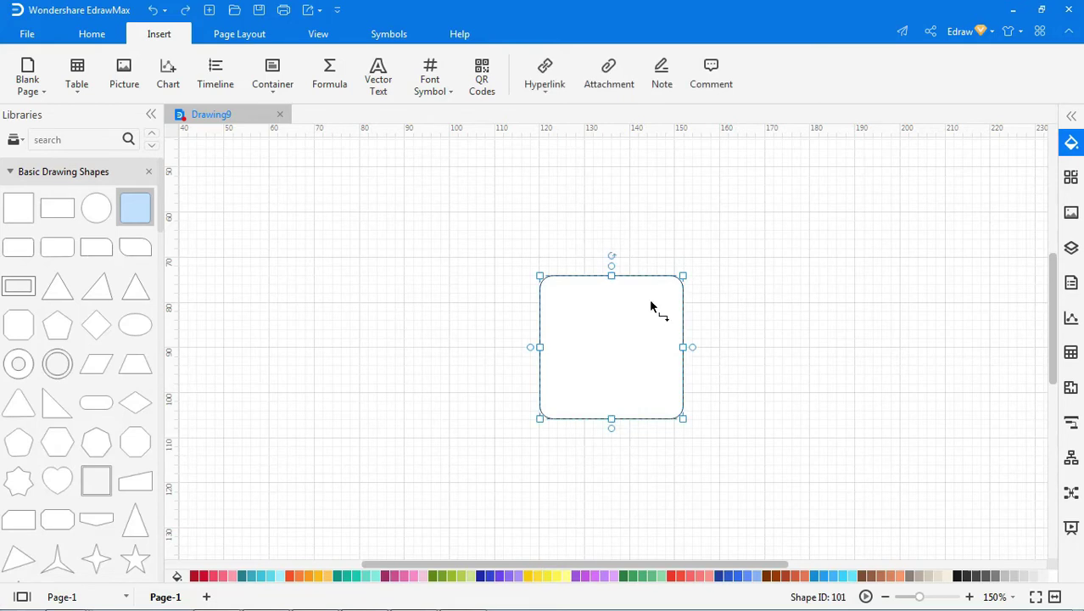
left_click(548, 66)
left_click(374, 335)
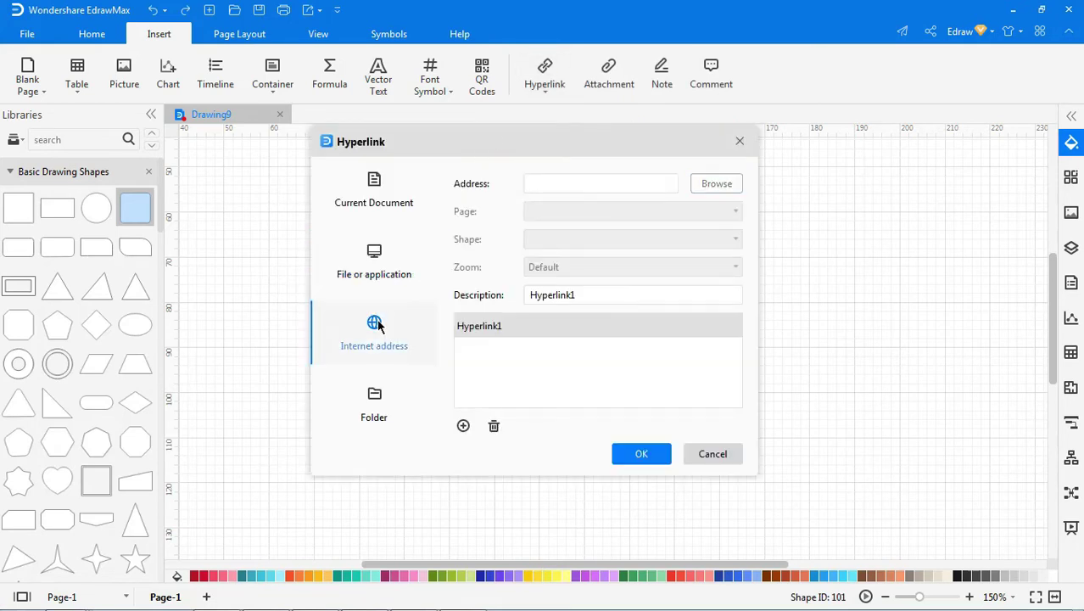
left_click(549, 183)
type("http://www.edrawsoft.com/")
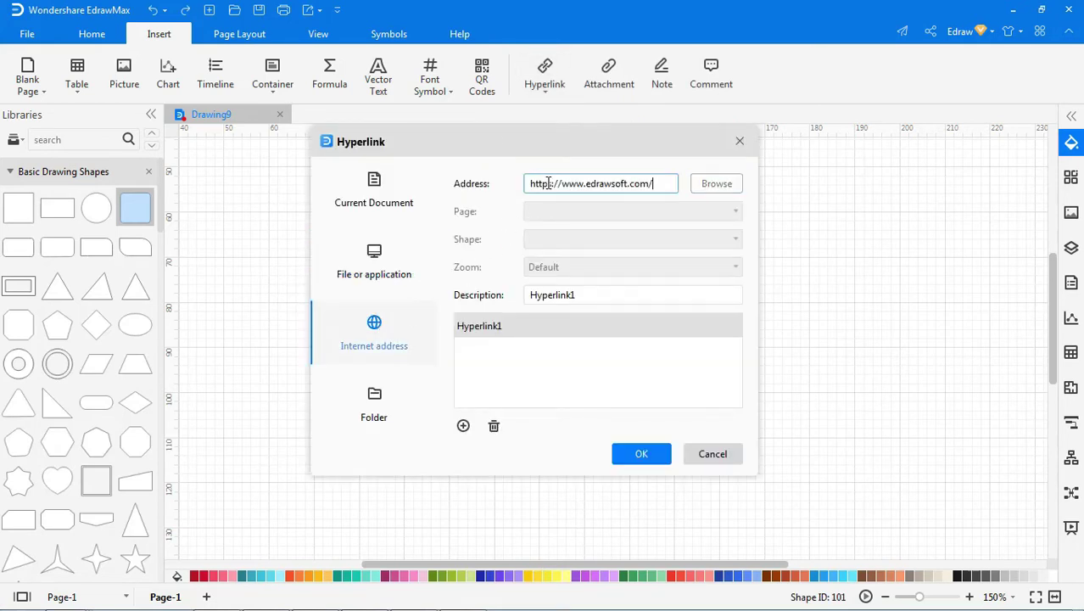
left_click(548, 183)
type("s")
left_click_drag(574, 295, 512, 294)
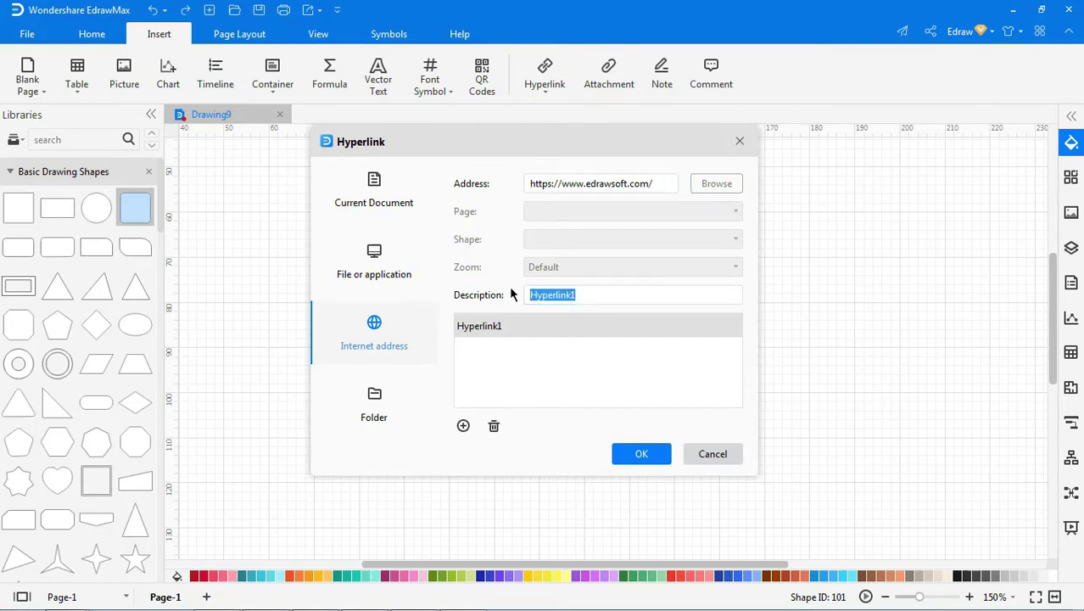
type("Lin")
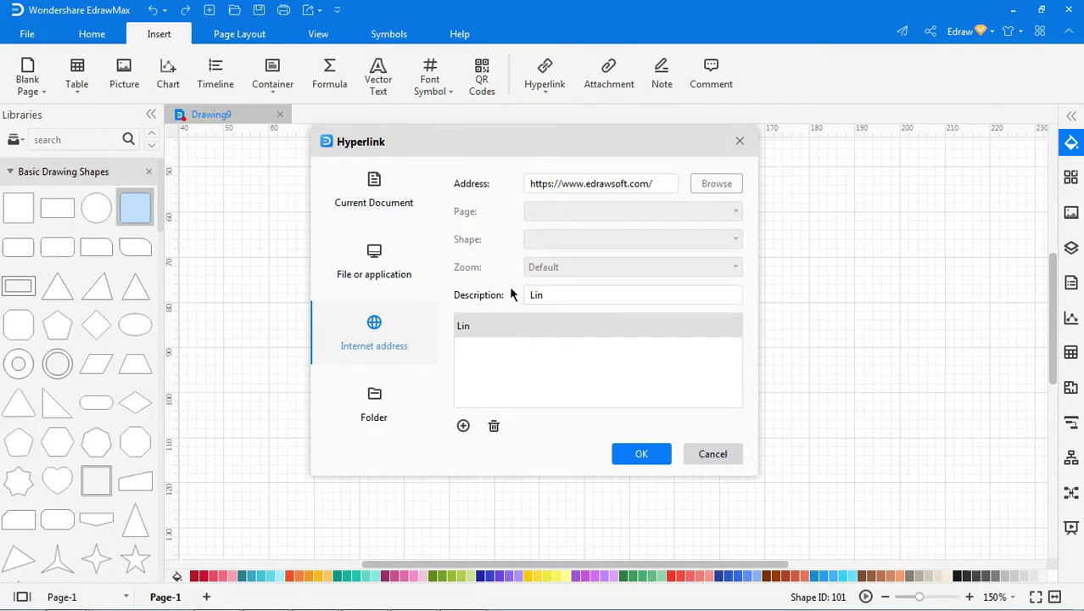
type("k")
left_click(636, 453)
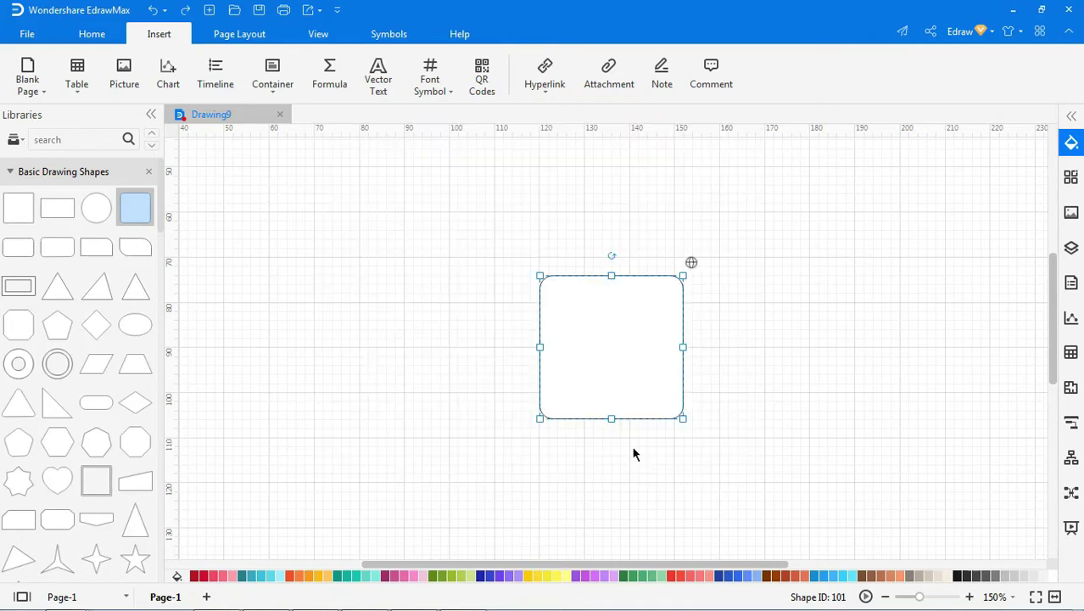
Test the web link in the browser, then remove the hyperlink from the square.
mouse_move(692, 264)
left_click(703, 282)
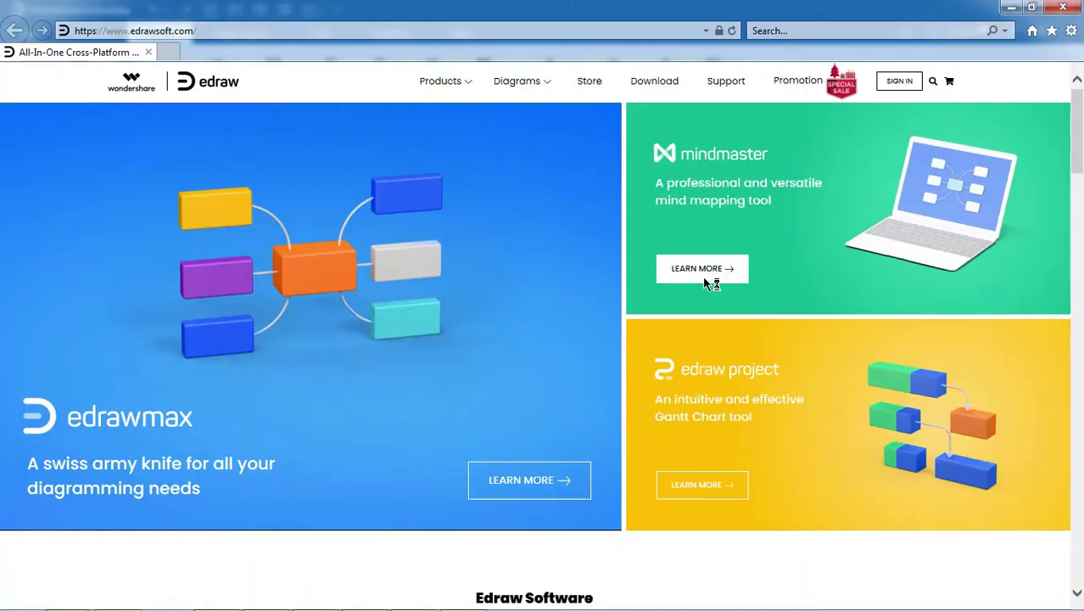
key("alt+Tab")
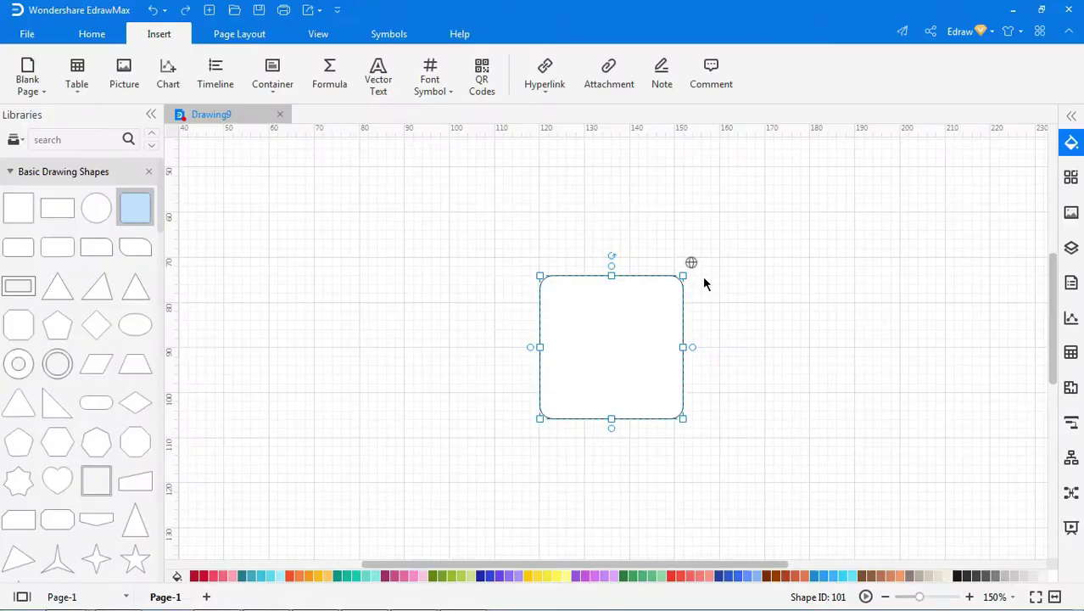
right_click(691, 263)
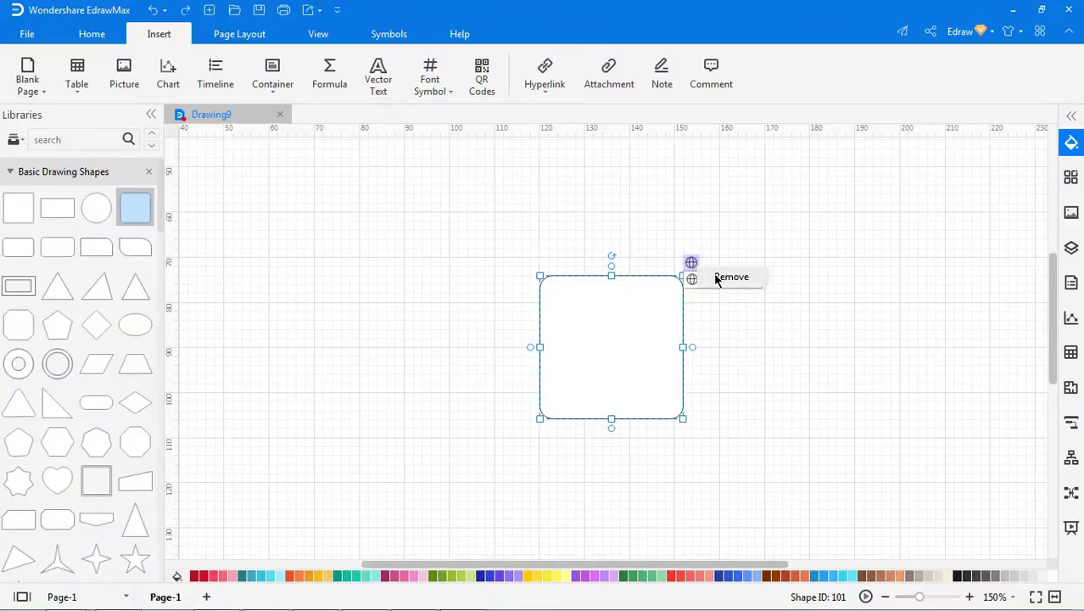
left_click(715, 278)
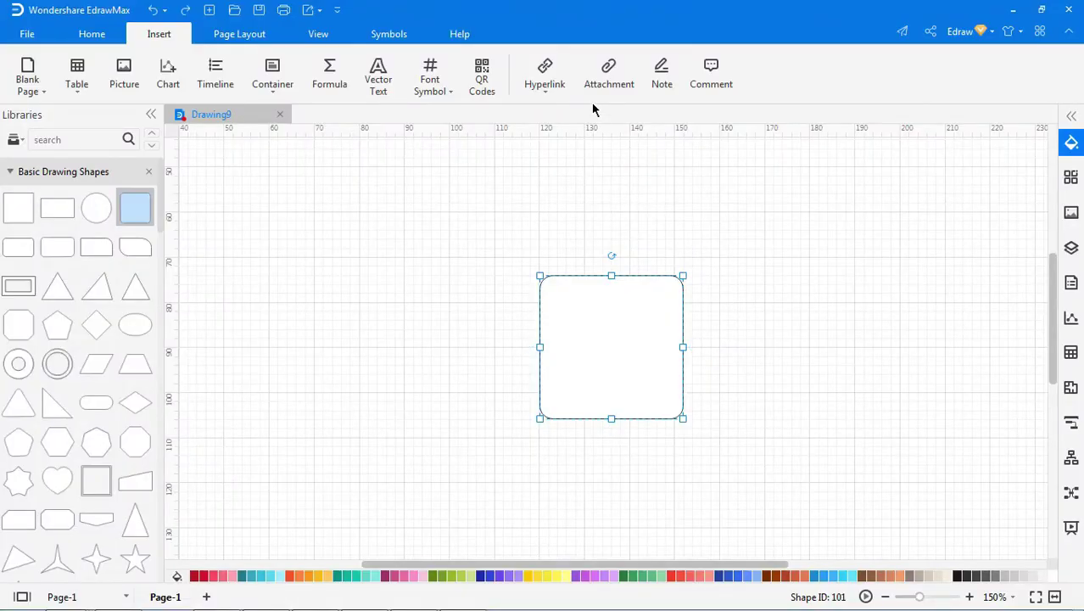
Link the square to the Desktop's Edraw Max Projects folder, described as 'Projects'.
left_click(553, 73)
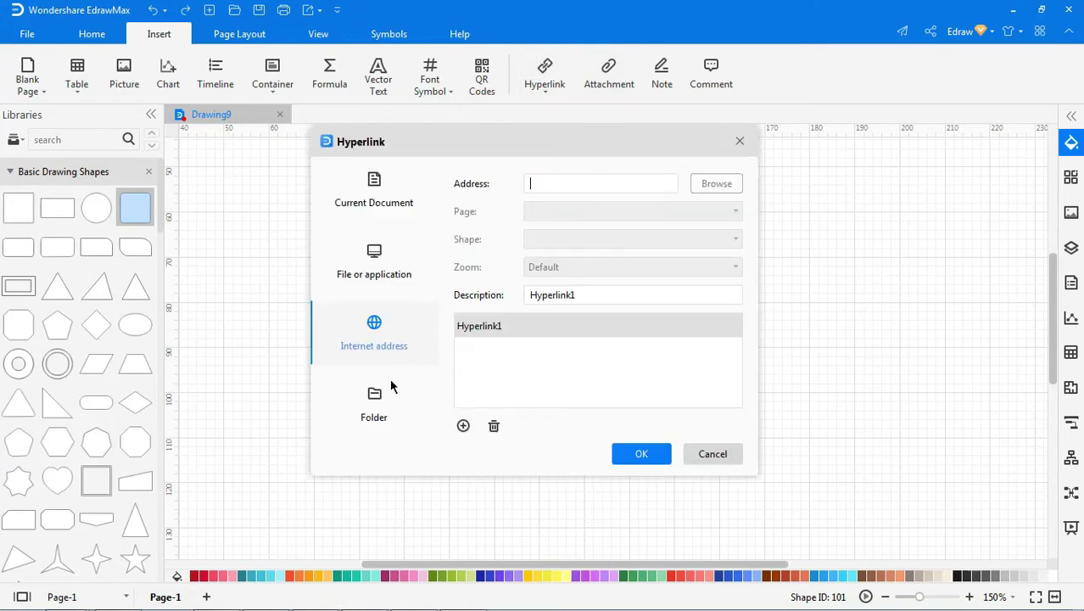
left_click(378, 413)
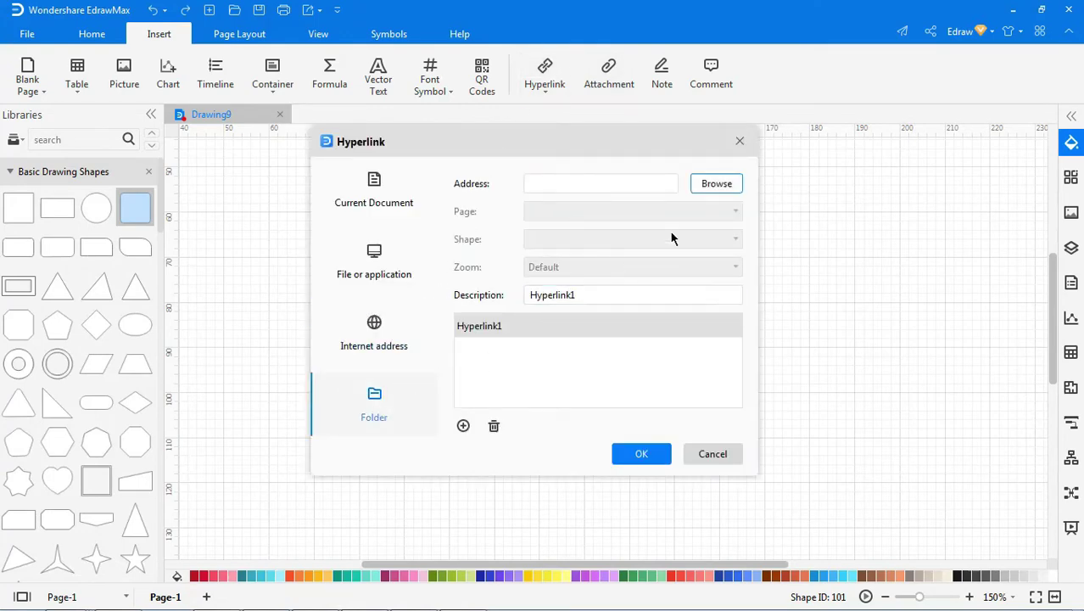
left_click(716, 183)
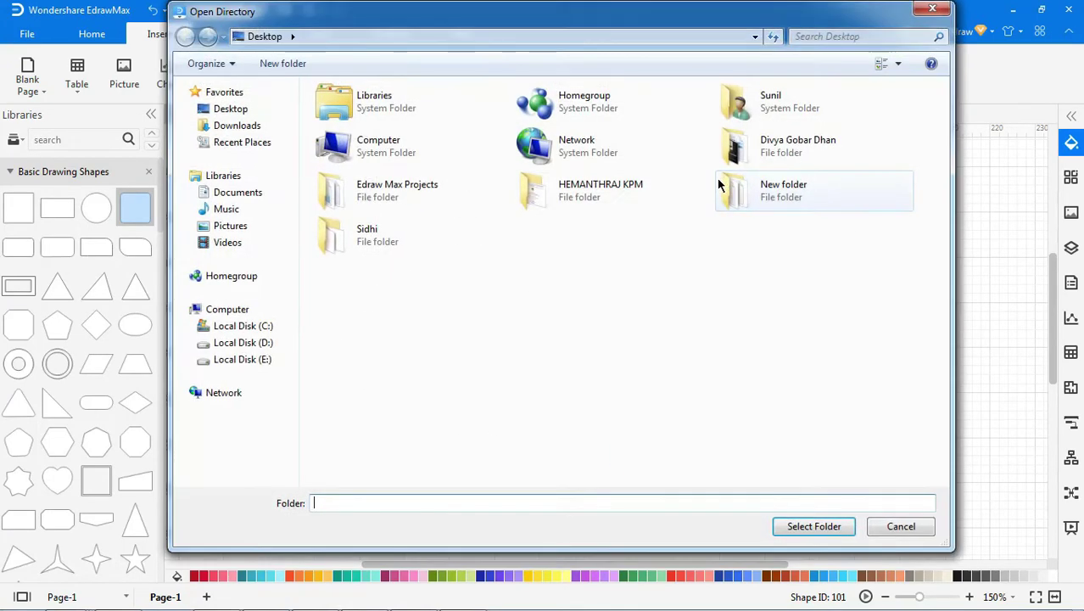
left_click(424, 194)
left_click(795, 528)
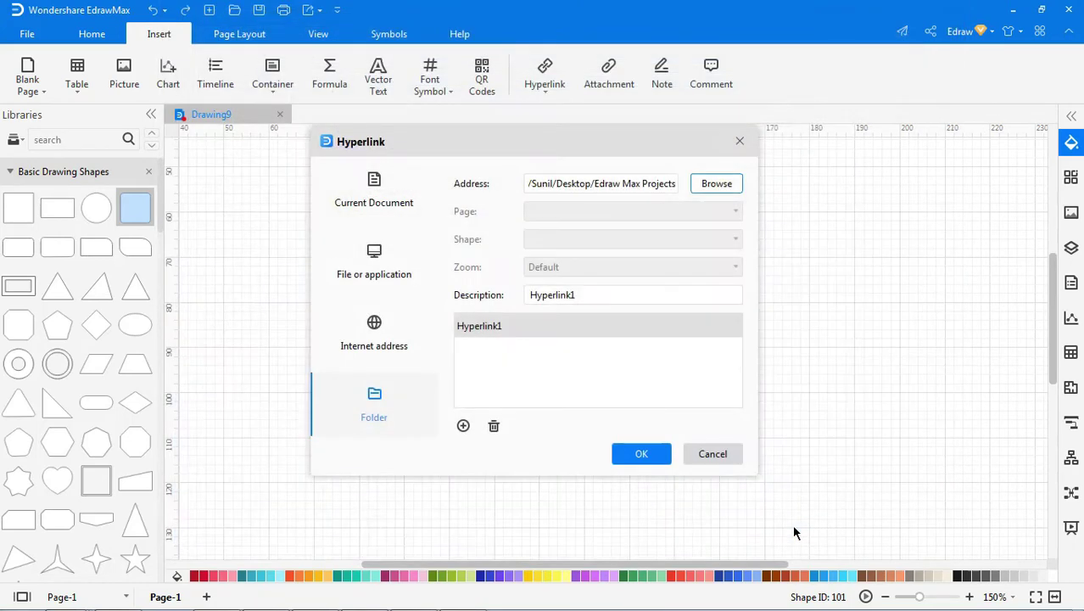
left_click_drag(594, 294, 503, 311)
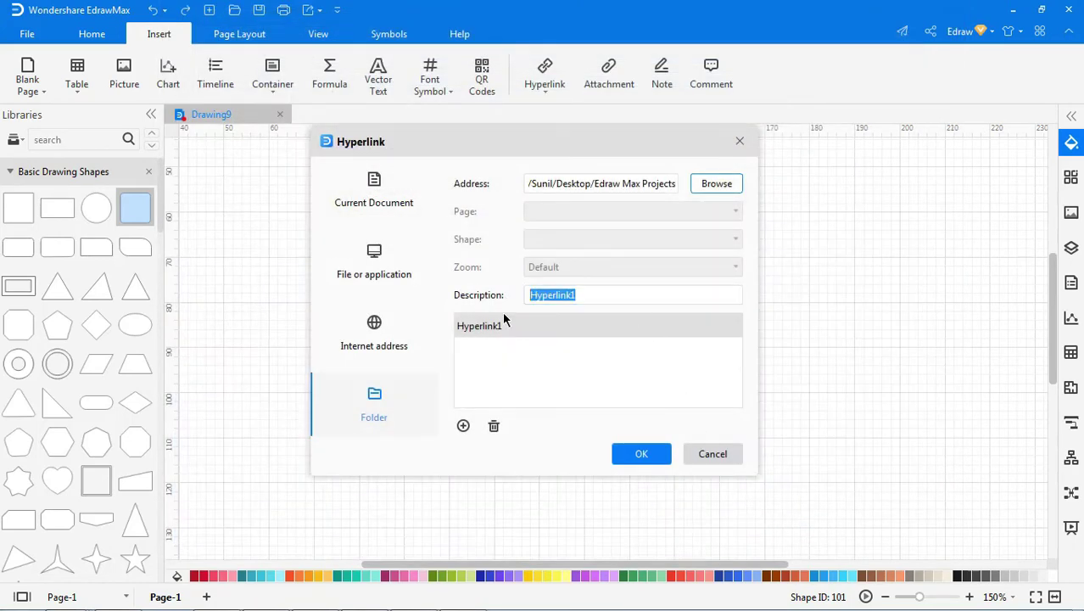
type("Pr")
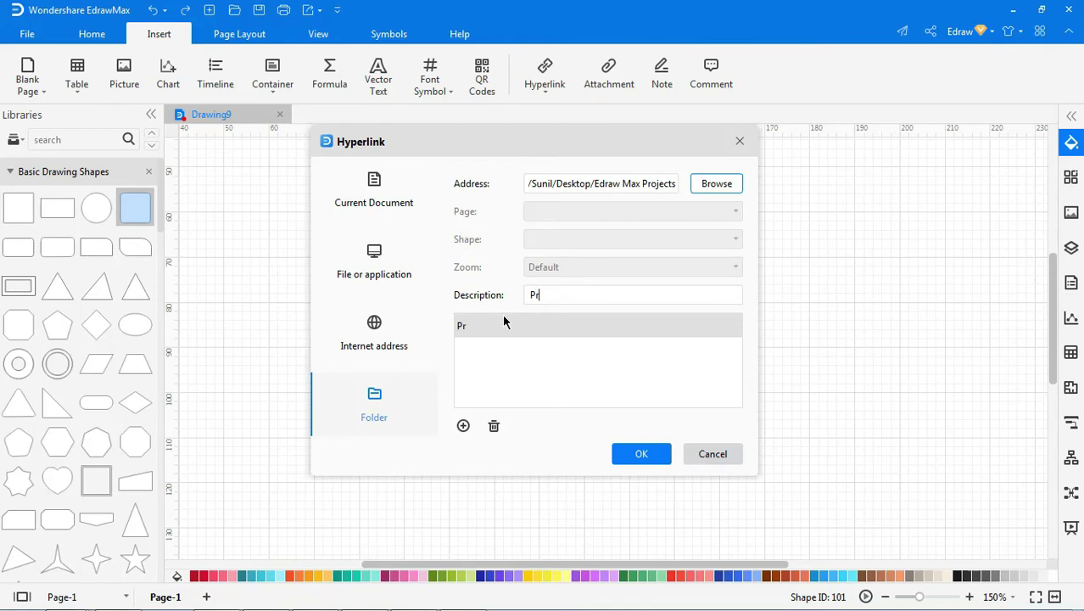
type("ojects")
left_click(641, 454)
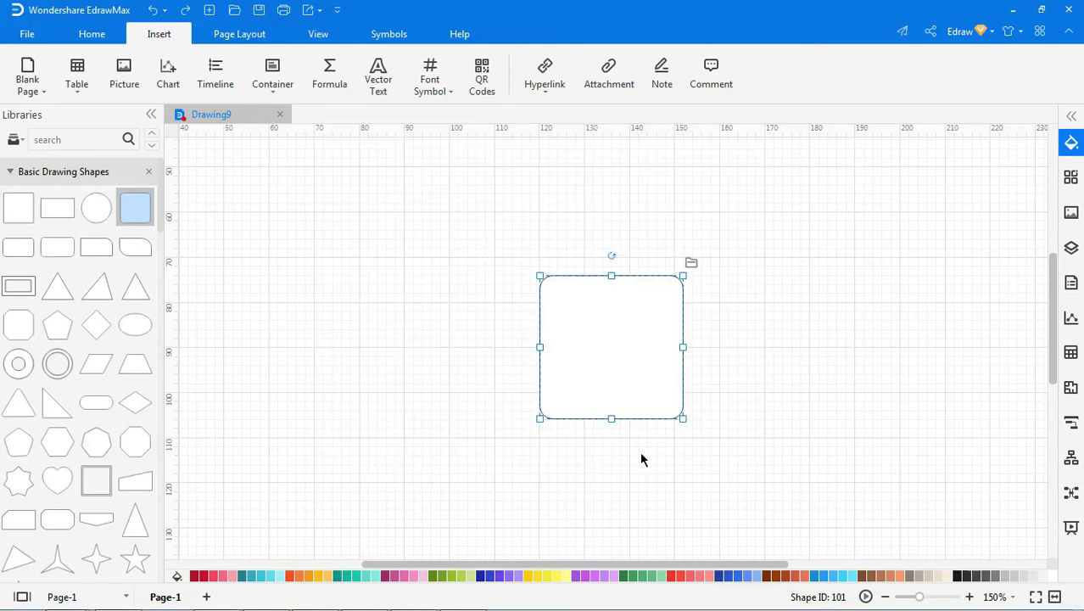
Open the Projects link in Explorer, close it, and remove the folder hyperlink.
mouse_move(695, 269)
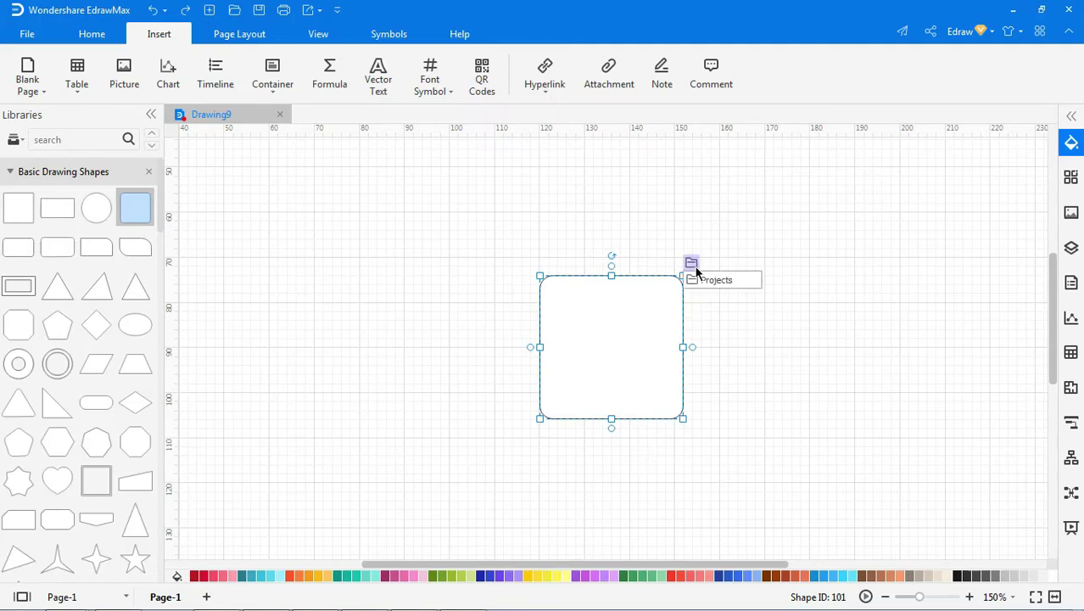
left_click(704, 282)
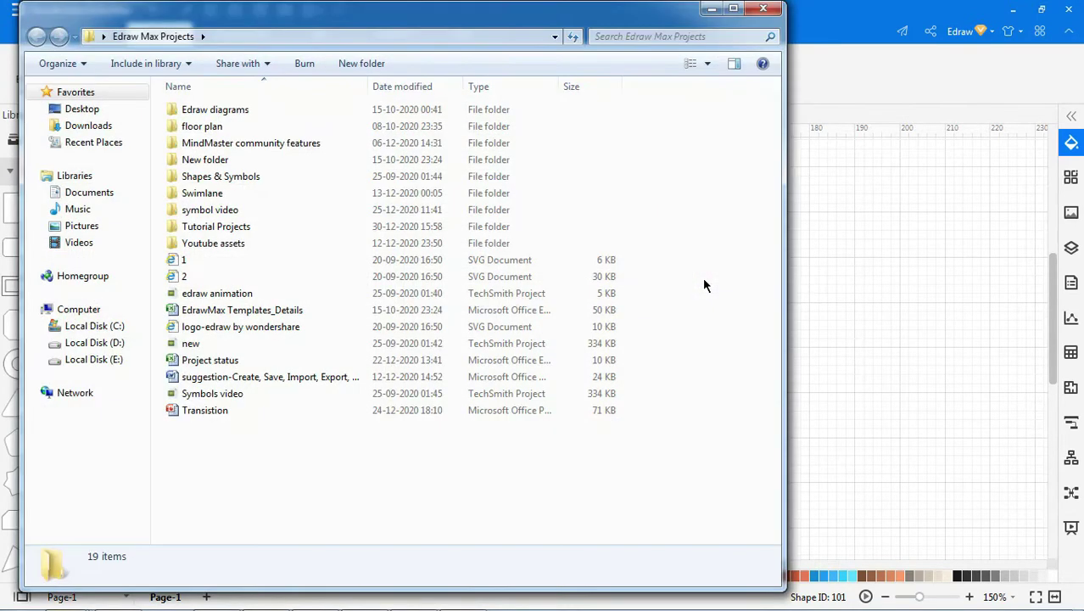
left_click(763, 9)
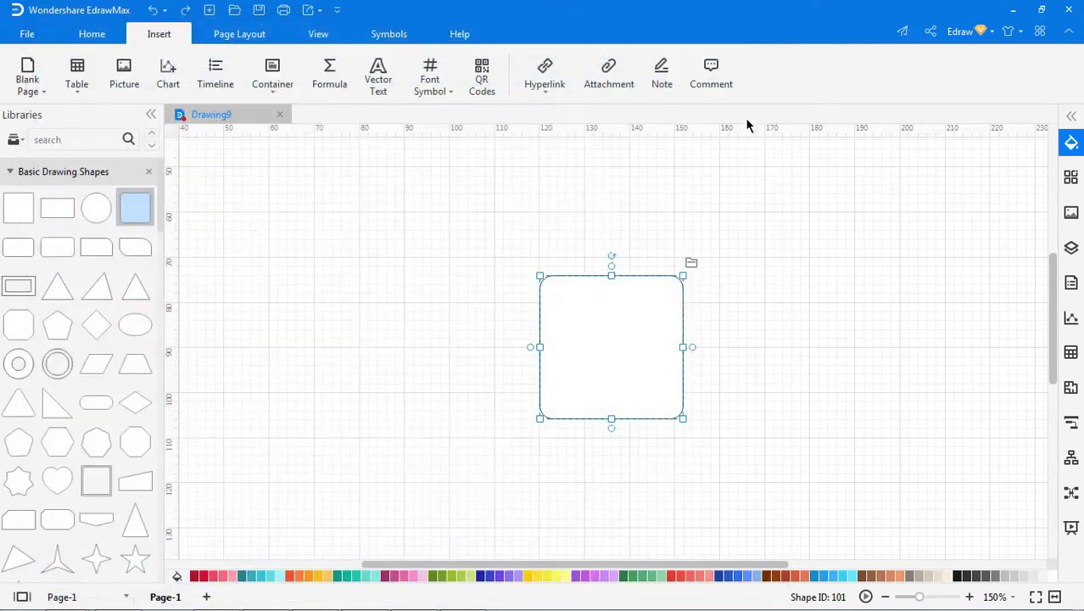
right_click(689, 266)
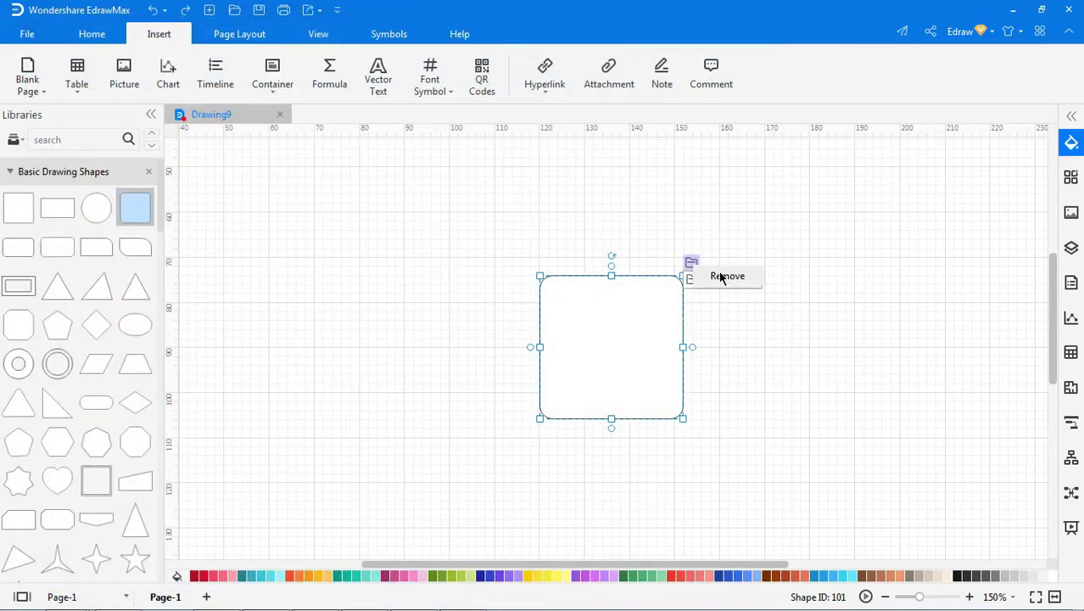
left_click(718, 275)
left_click(750, 324)
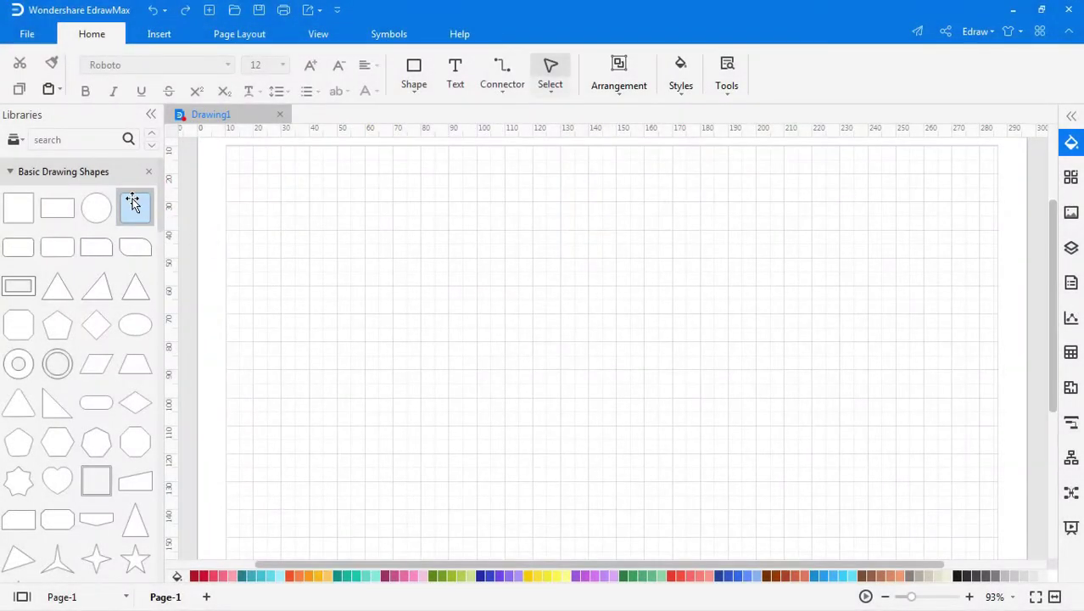
Drop a rounded square on Drawing1 and bring up Insert Attachment for it.
left_click_drag(135, 205, 552, 304)
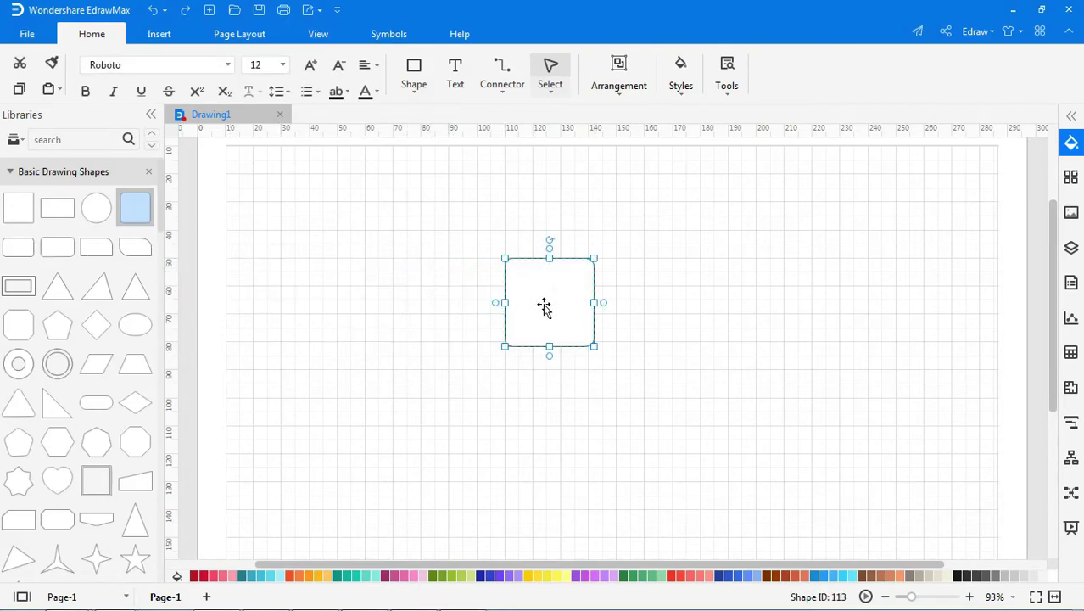
right_click(544, 307)
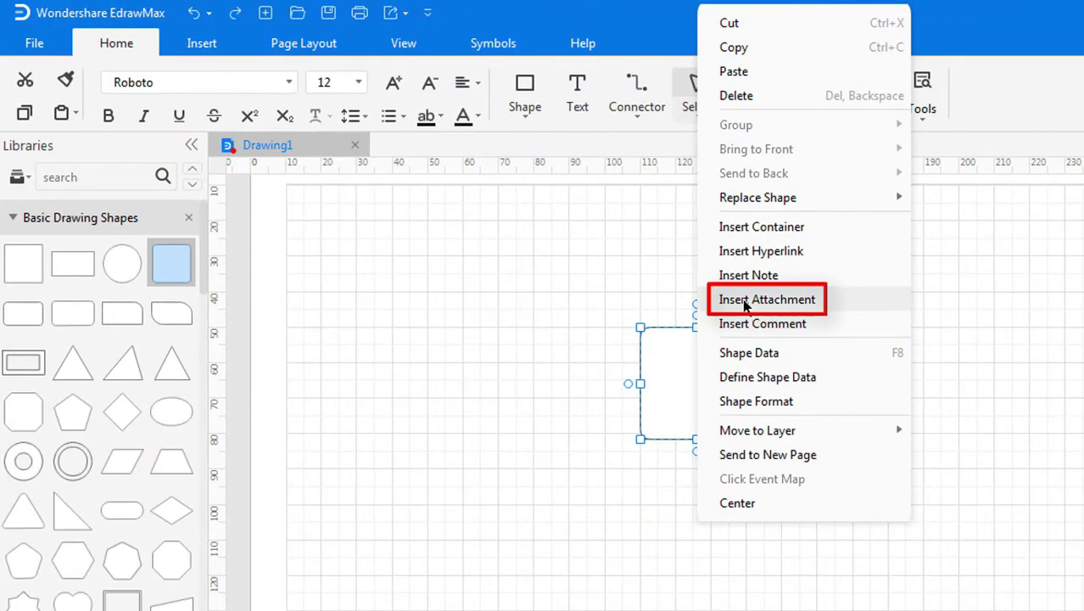
left_click(671, 375)
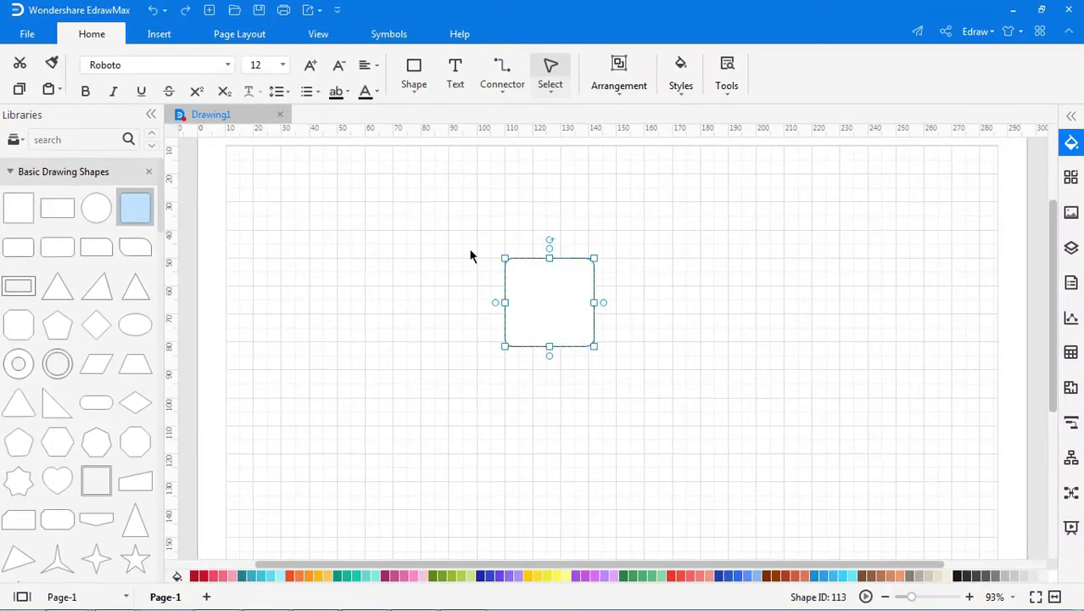
left_click(160, 39)
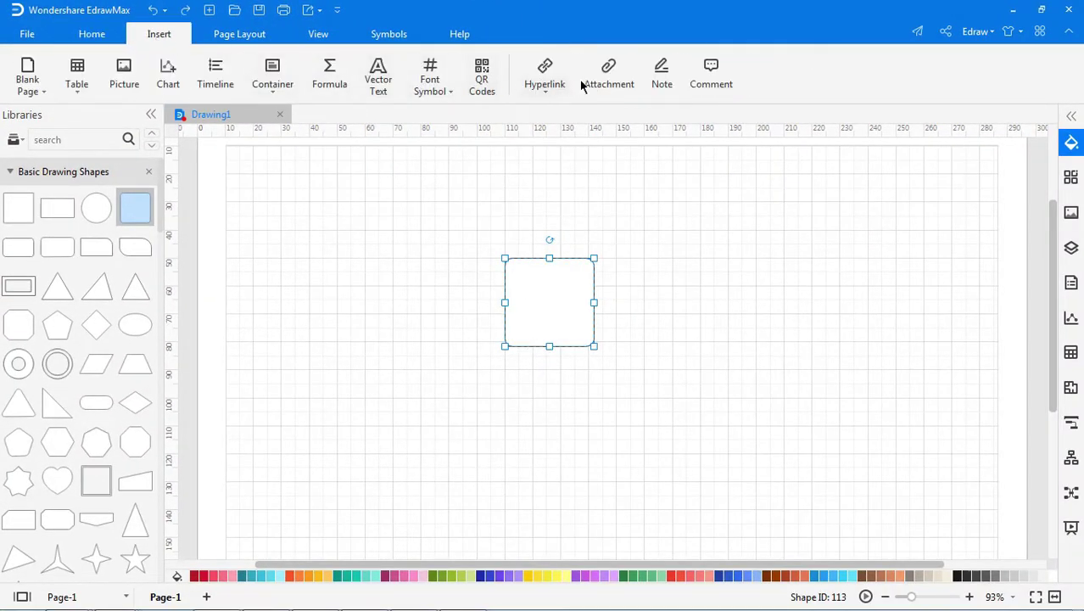
left_click(608, 81)
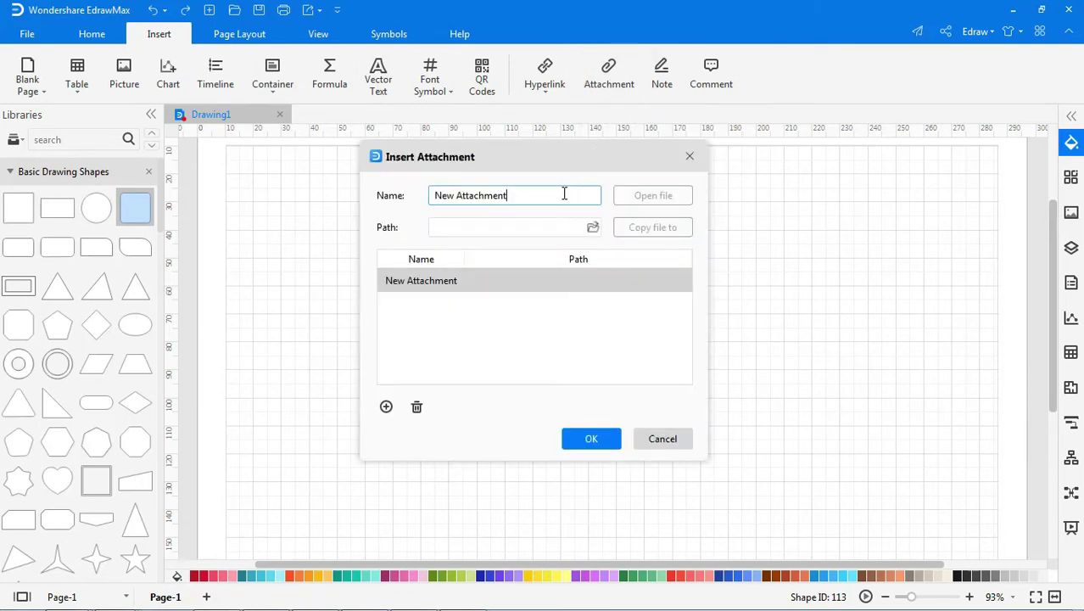
Name the attachment 'Tiger' and point it to edraw-tiger.png on the Desktop.
left_click_drag(566, 192, 421, 189)
type("Tiger")
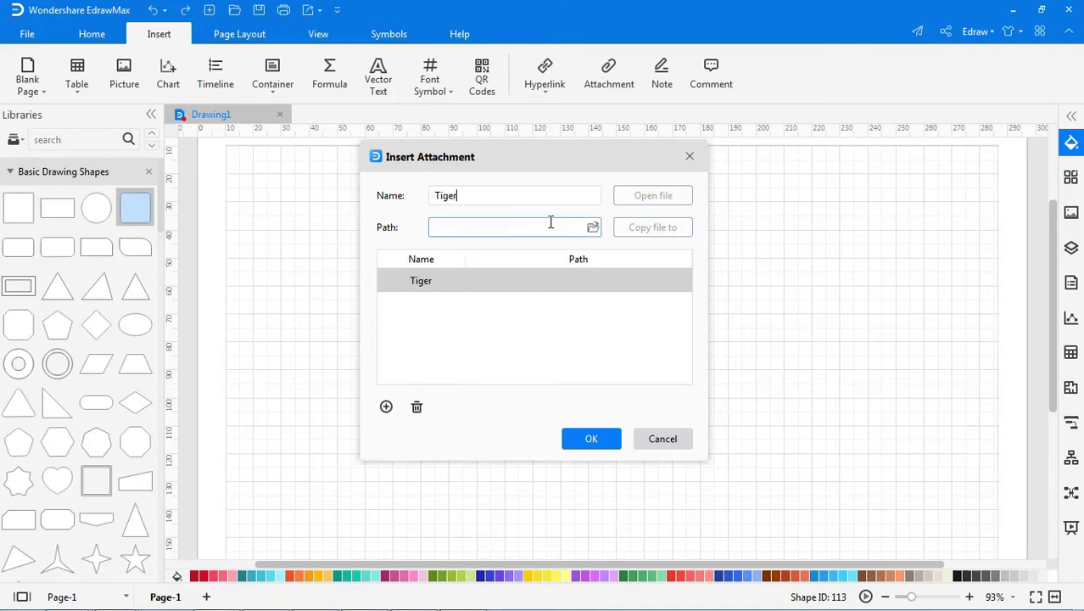
left_click(597, 231)
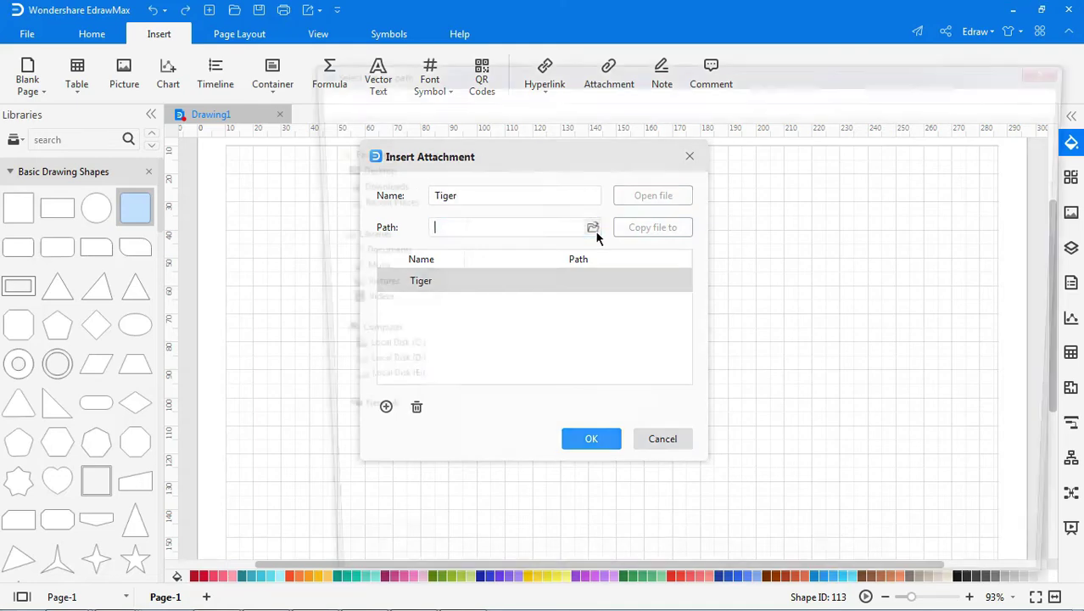
left_click(524, 383)
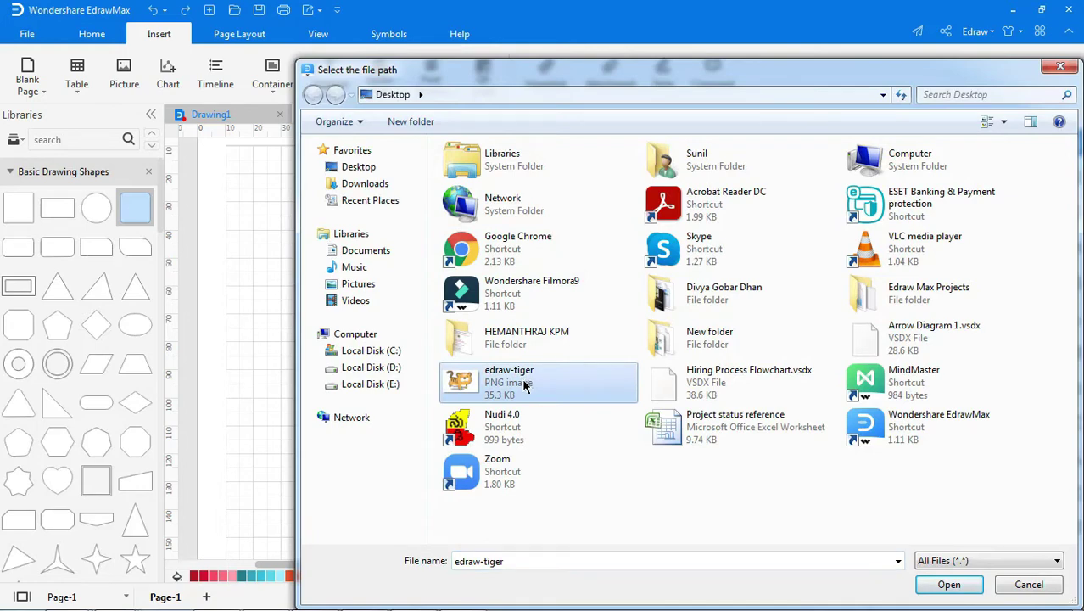
left_click(948, 585)
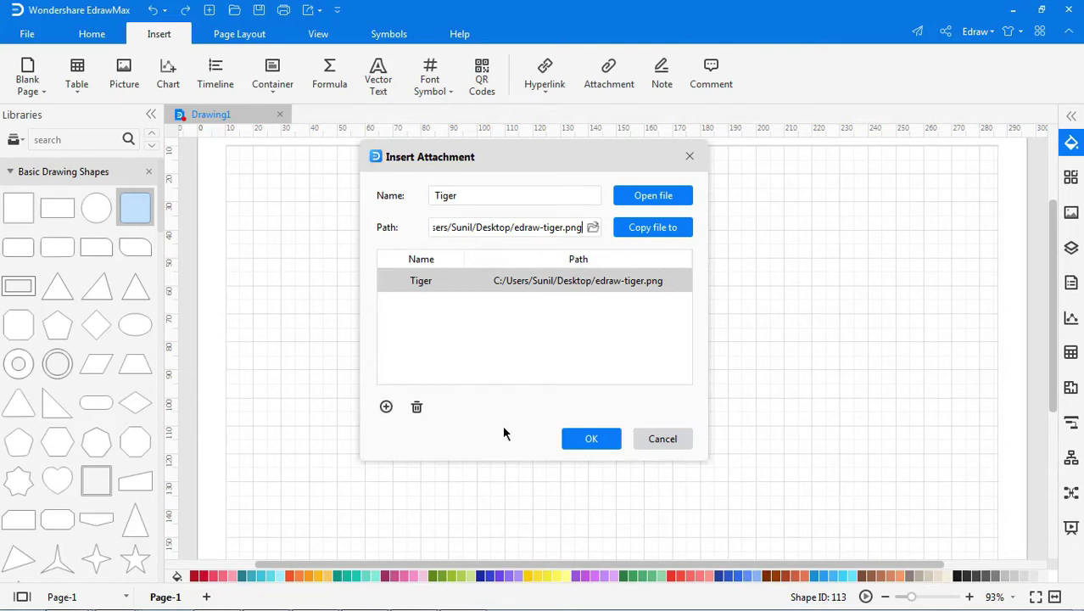
left_click(594, 439)
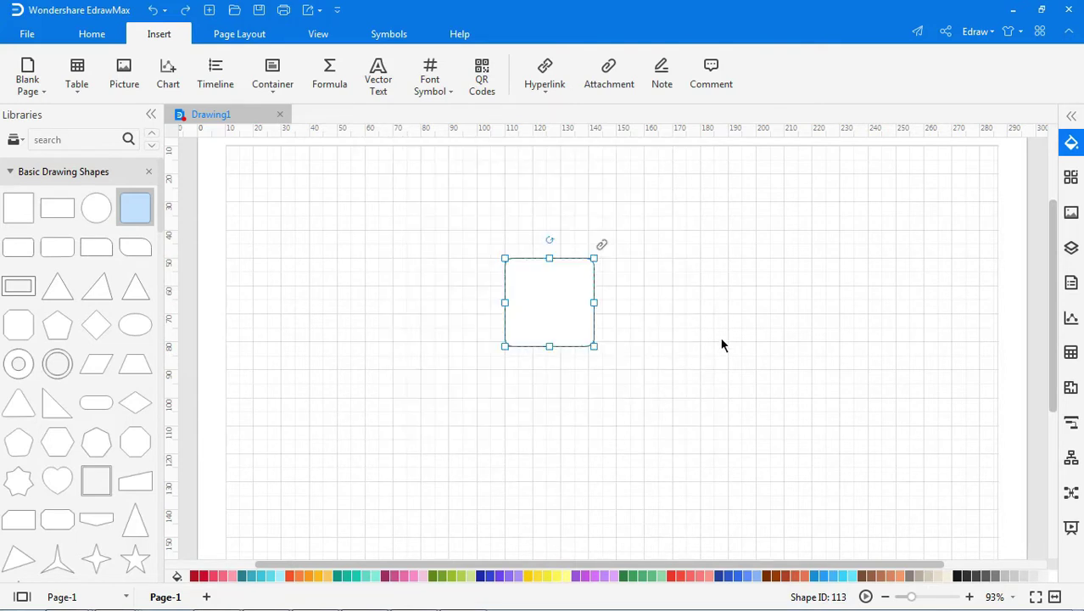
View the Tiger attachment's image, then remove the attachment from the square.
mouse_move(602, 247)
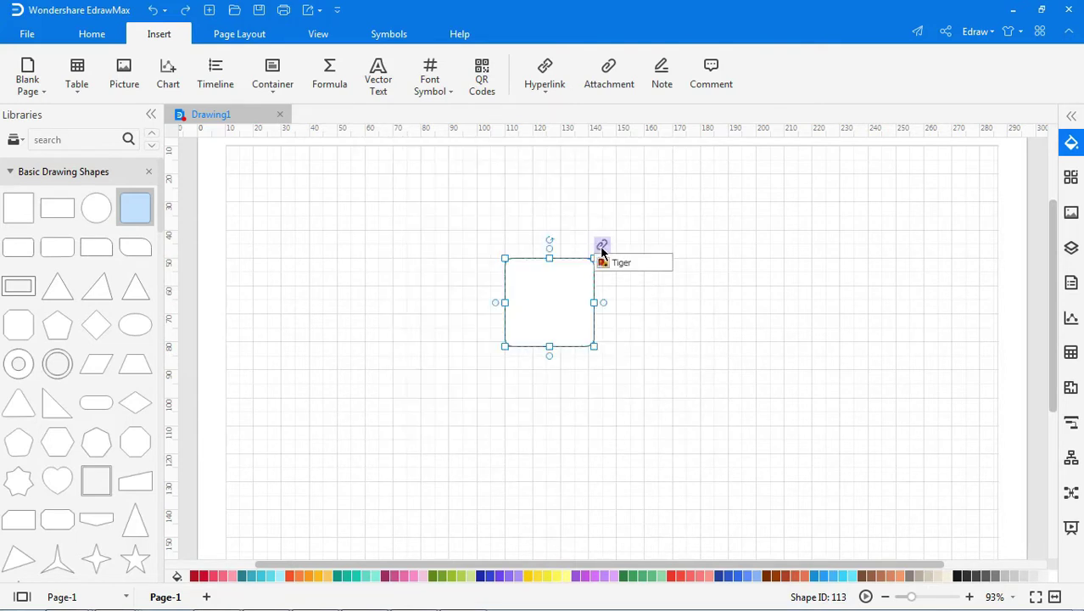
left_click(619, 263)
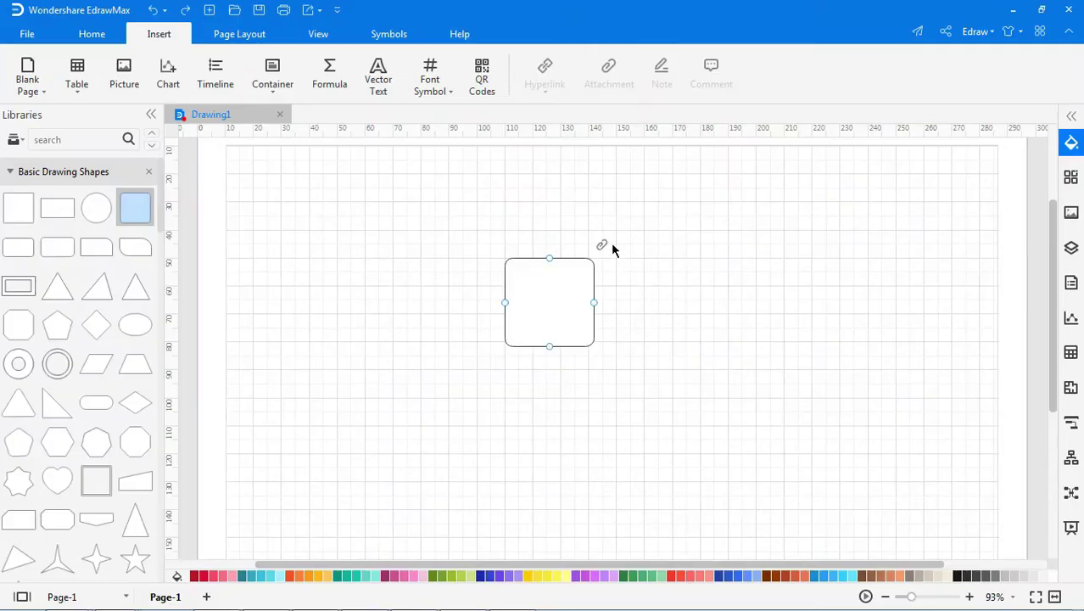
right_click(605, 245)
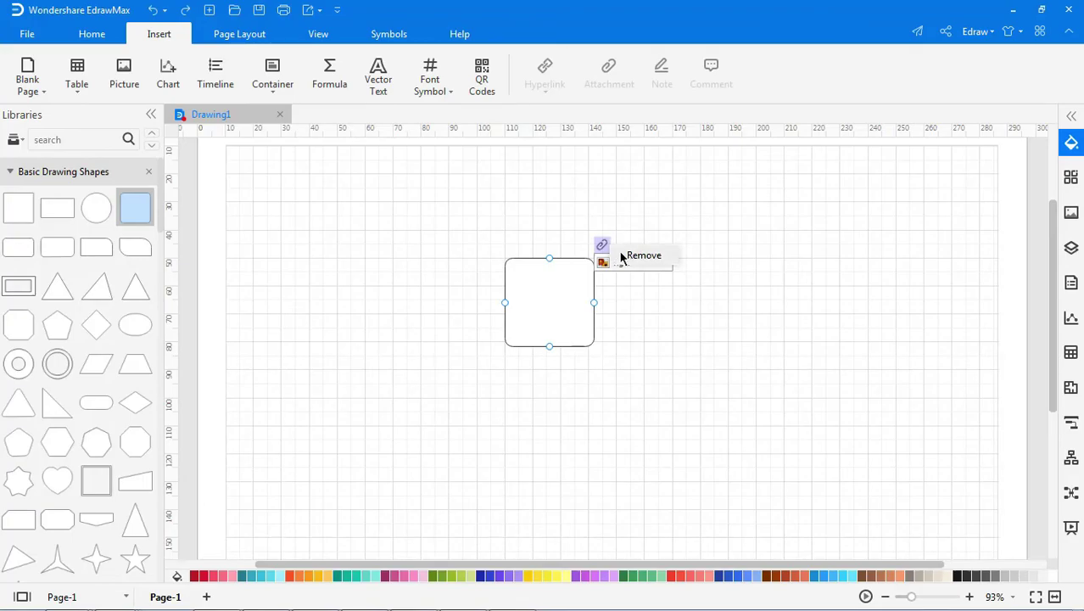
left_click(622, 255)
left_click(679, 291)
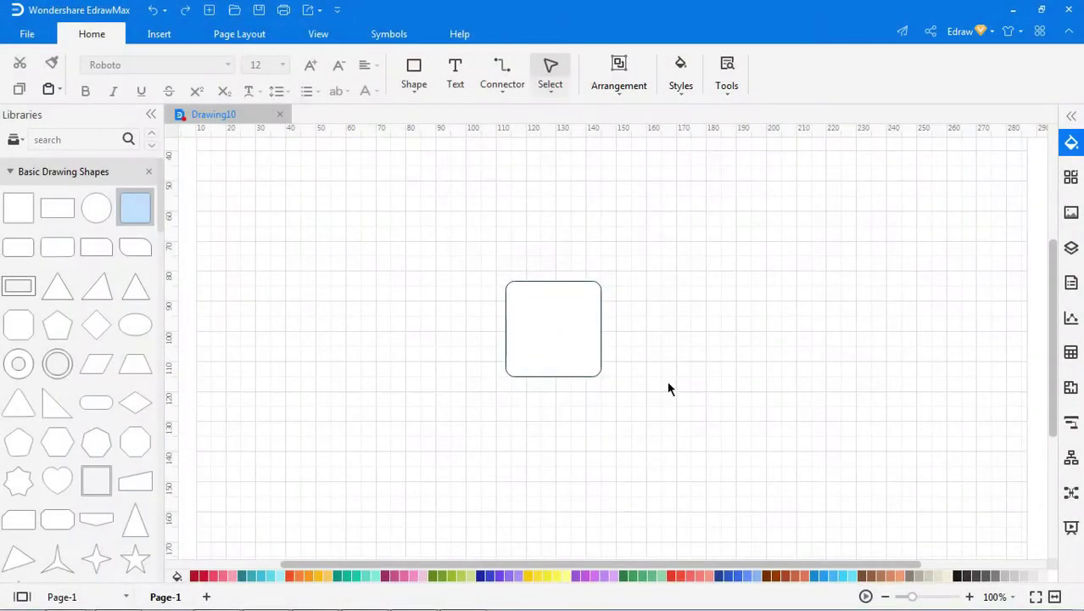
Select the rounded square on Drawing10 and start an empty note via Insert > Note.
left_click(556, 322)
right_click(560, 325)
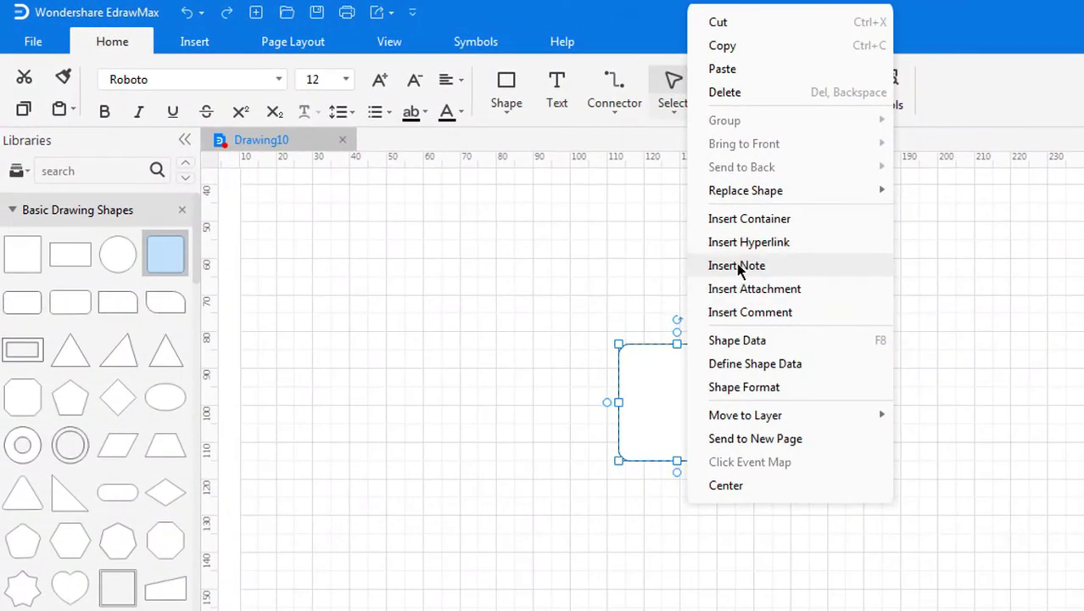
left_click(194, 42)
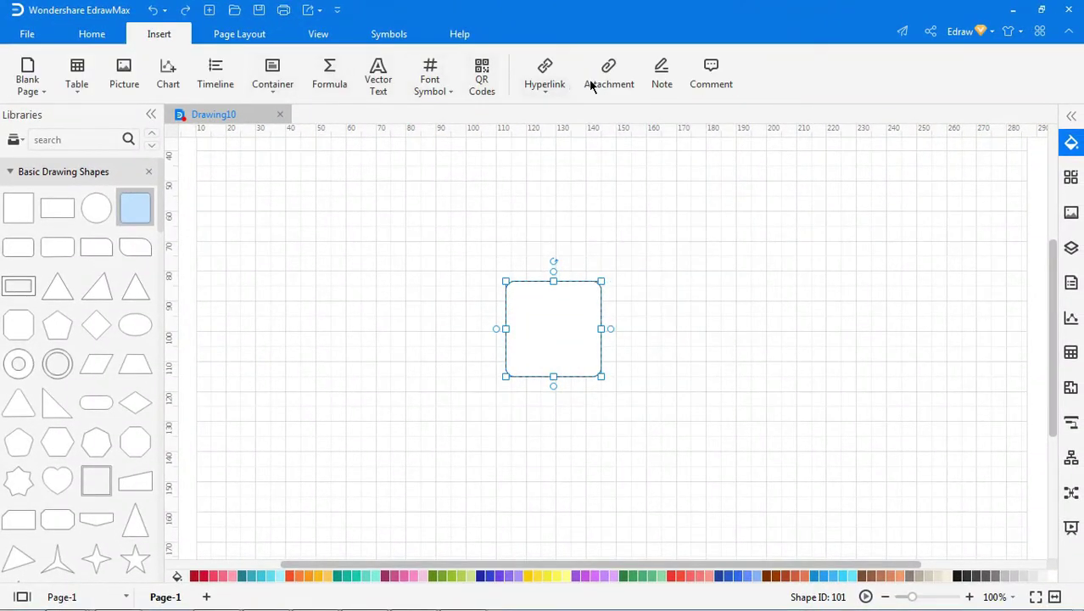
left_click(662, 78)
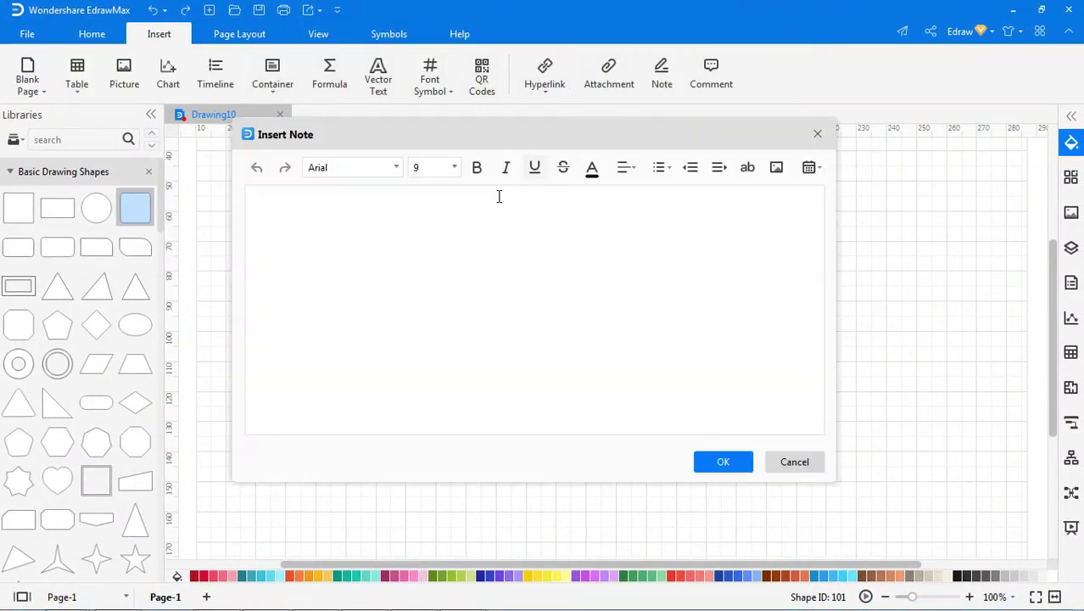
Enter the note text 'Welcome to EdrawMax' in the Insert Note dialog and confirm it.
type("Welcon")
type("e to Ed")
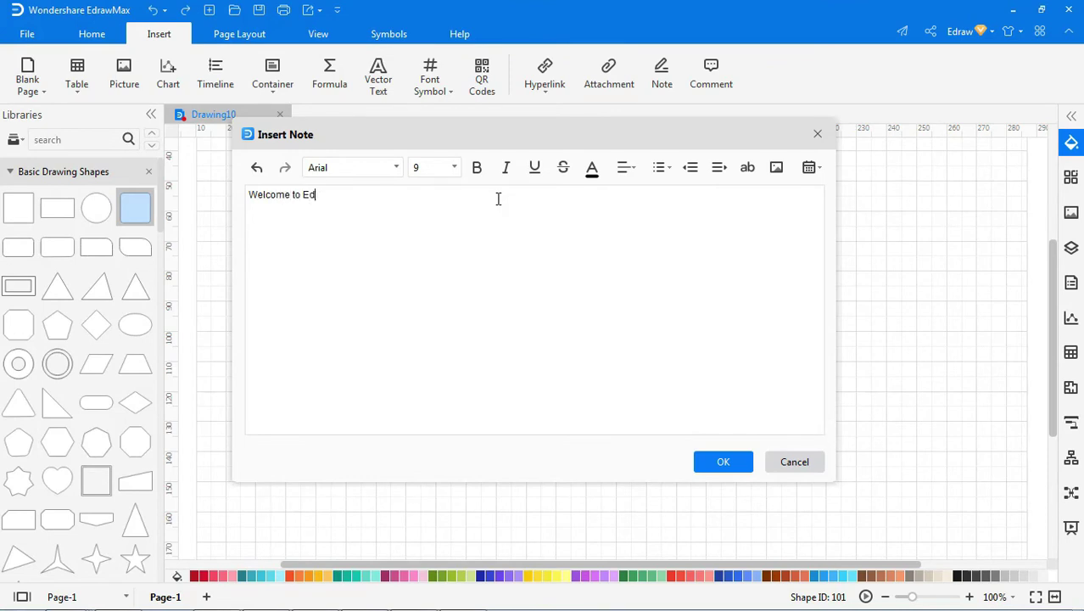
type("rawMax")
left_click(730, 461)
mouse_move(611, 273)
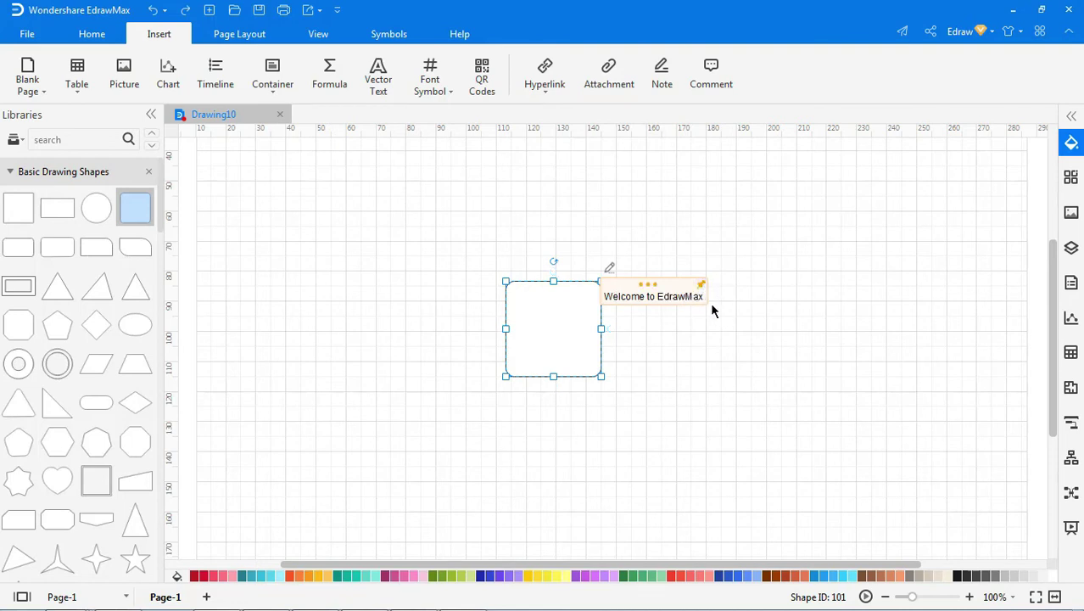
Drag the note bubble to the right of the square, then deselect the shape.
left_click_drag(649, 286, 825, 287)
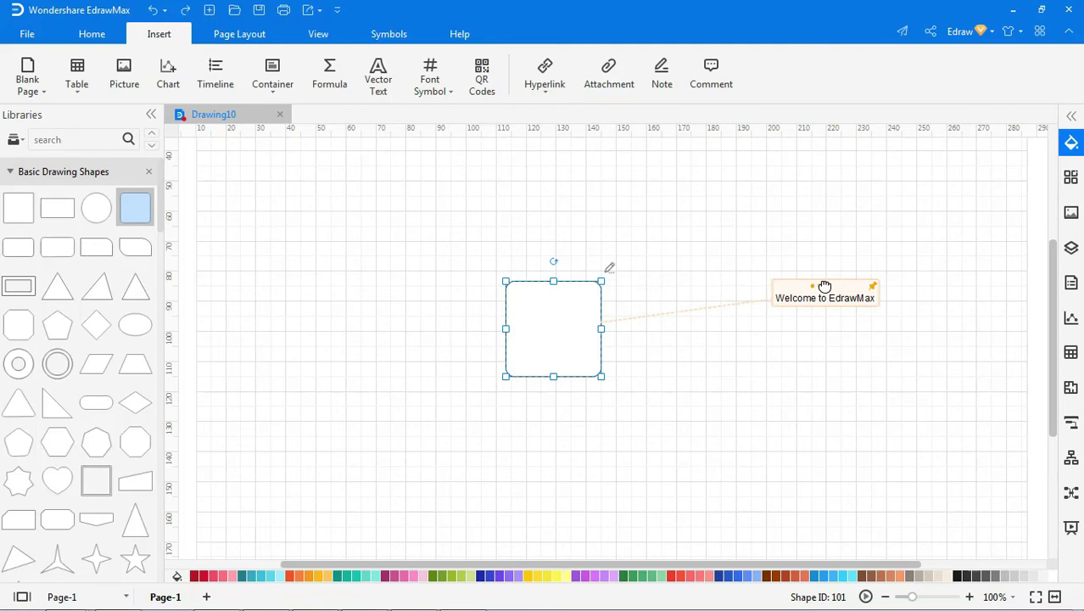
left_click(855, 336)
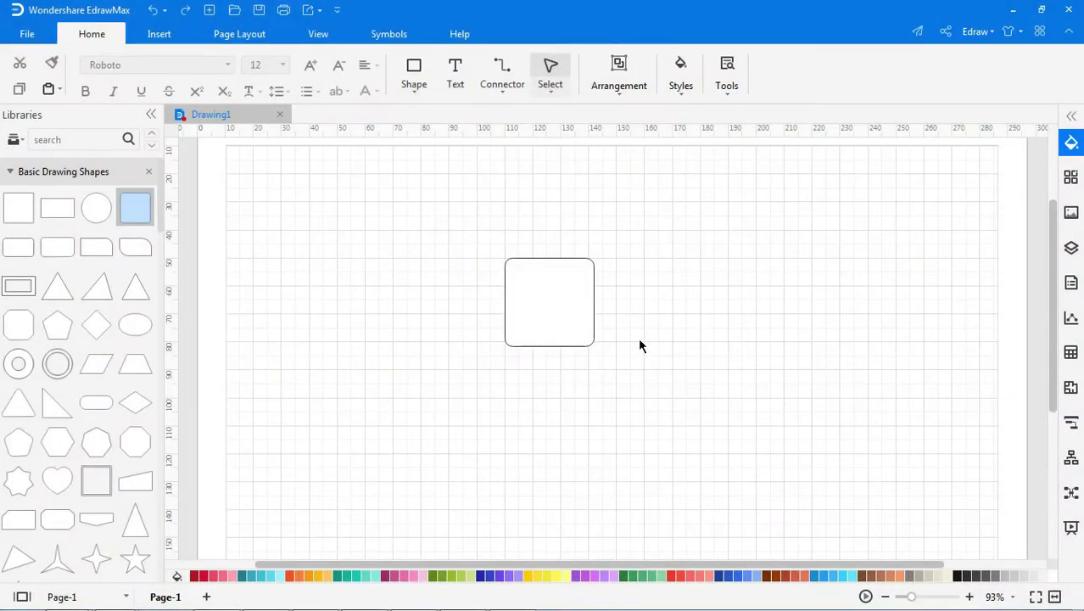
Select the rounded square and open Insert > Comment to bring up its comment dialog.
left_click(546, 306)
right_click(544, 306)
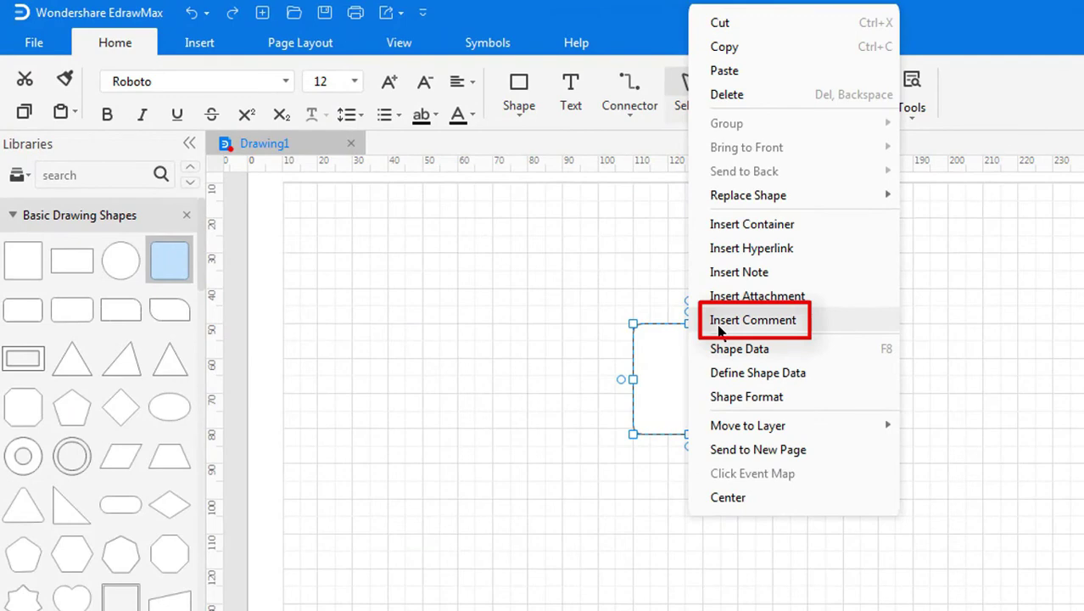
left_click(649, 358)
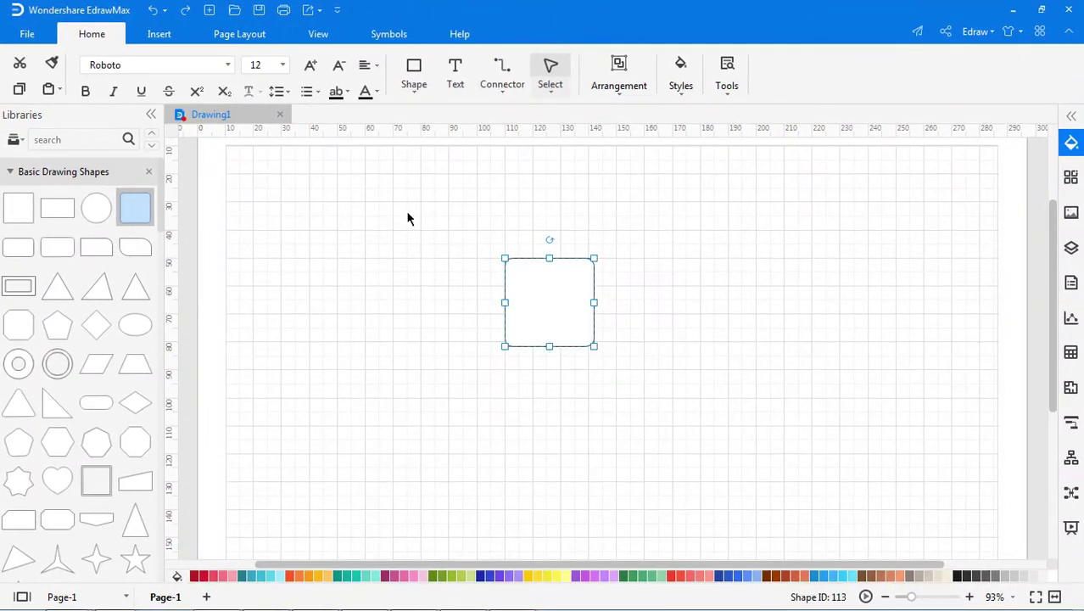
left_click(173, 34)
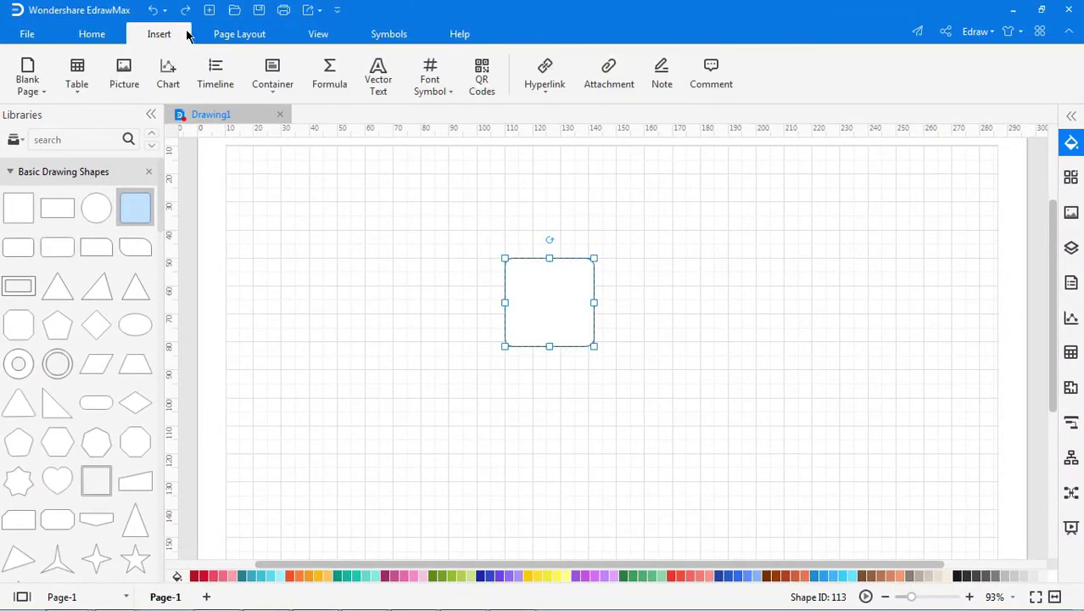
left_click(705, 82)
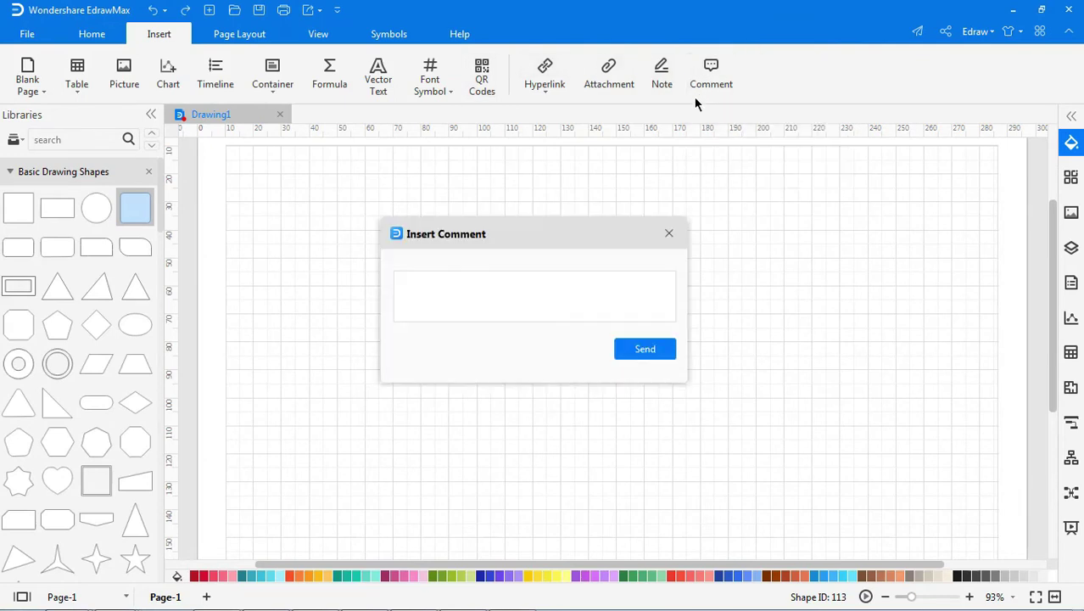
Write 'Welcome to EdrawMax' in the comment box and send it.
left_click(532, 283)
type("Welc")
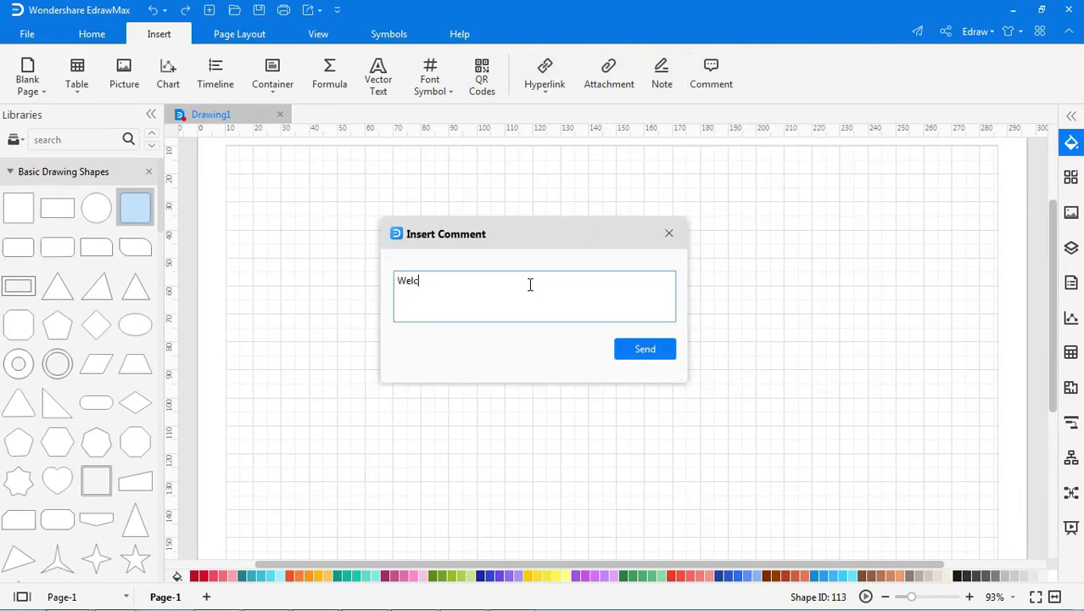
type("ome to EdrawMax")
left_click(650, 350)
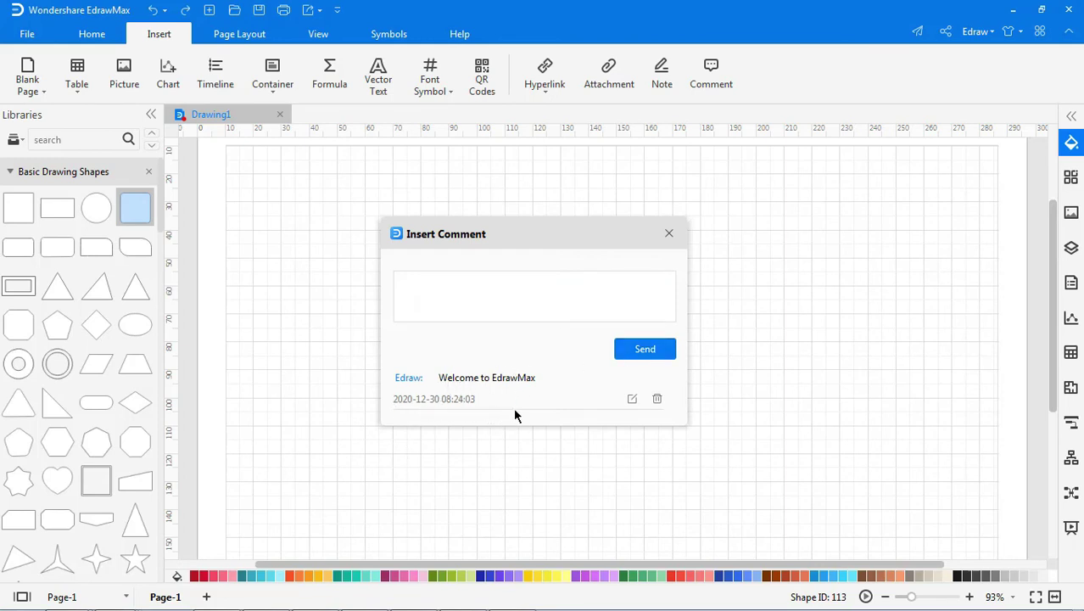
Close the Insert Comment dialog, leaving the posted comment unchanged, and deselect the square.
left_click(633, 398)
left_click(633, 405)
left_click(668, 236)
left_click(655, 261)
mouse_move(603, 246)
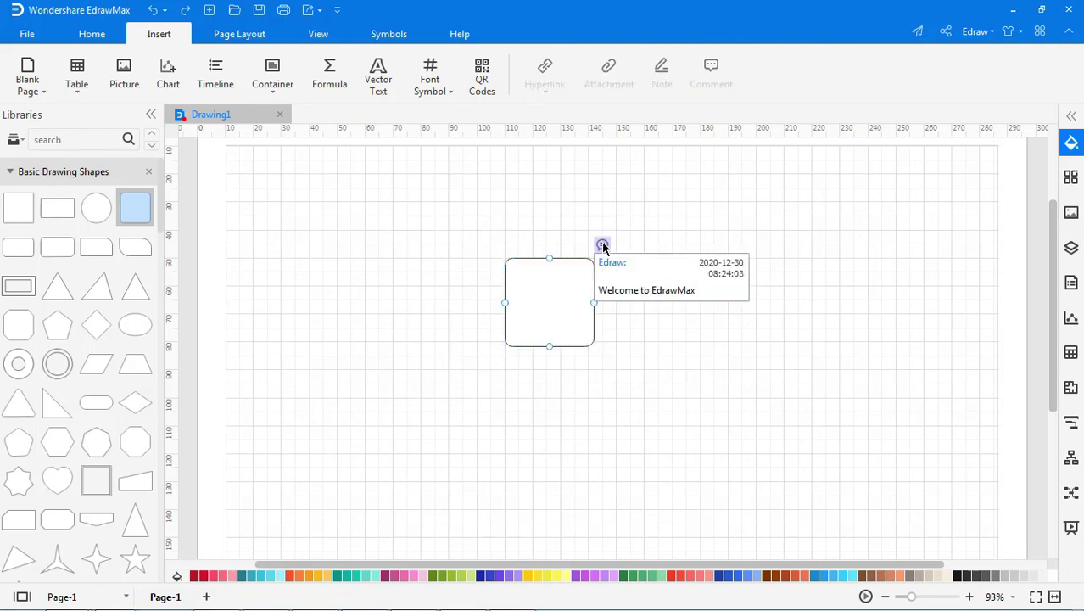